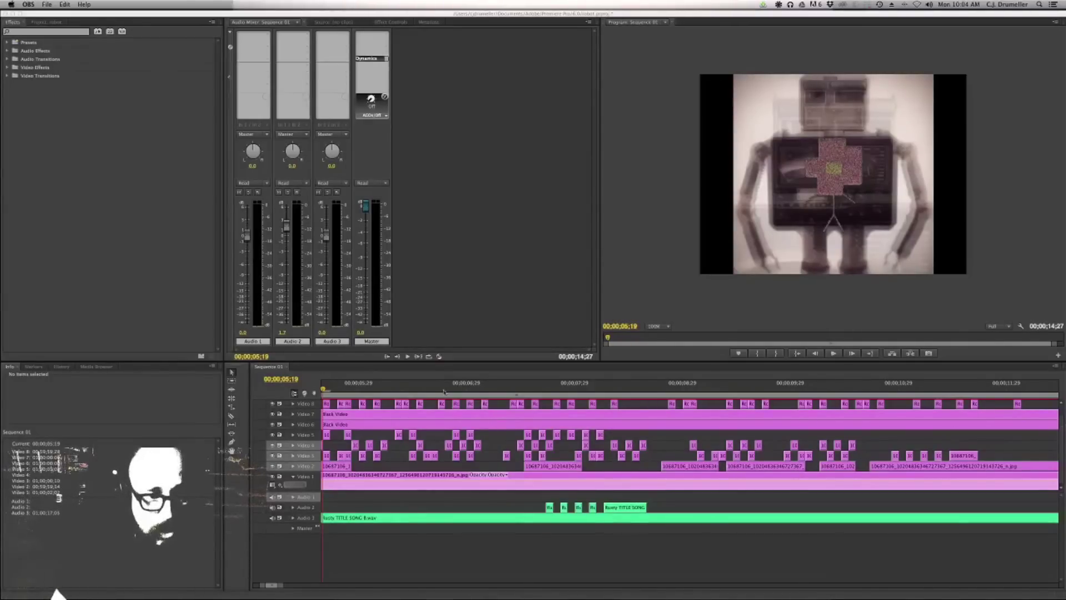
Bring the Premiere Pro window with Sequence 01 to the front
click(324, 390)
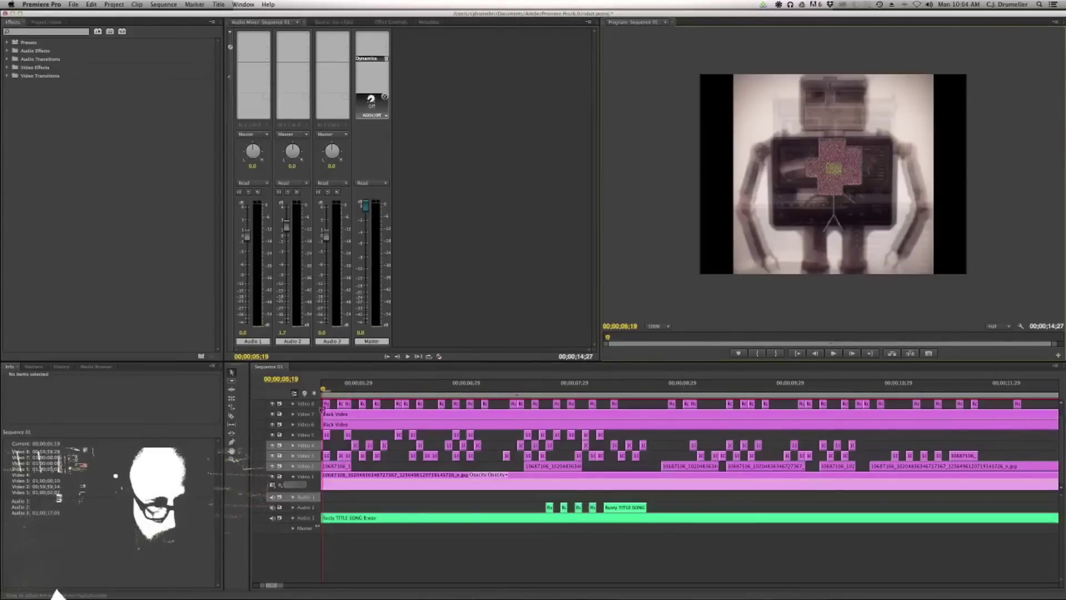
Play Sequence 01, zoom out to the whole timeline, and drag the playhead back to the start
key(space)
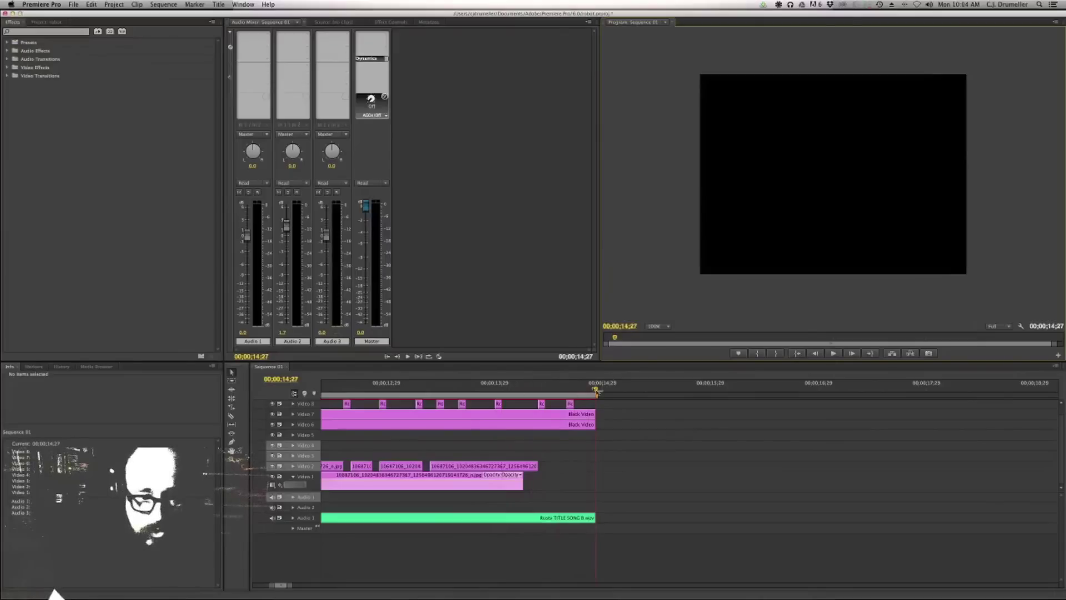
click(372, 387)
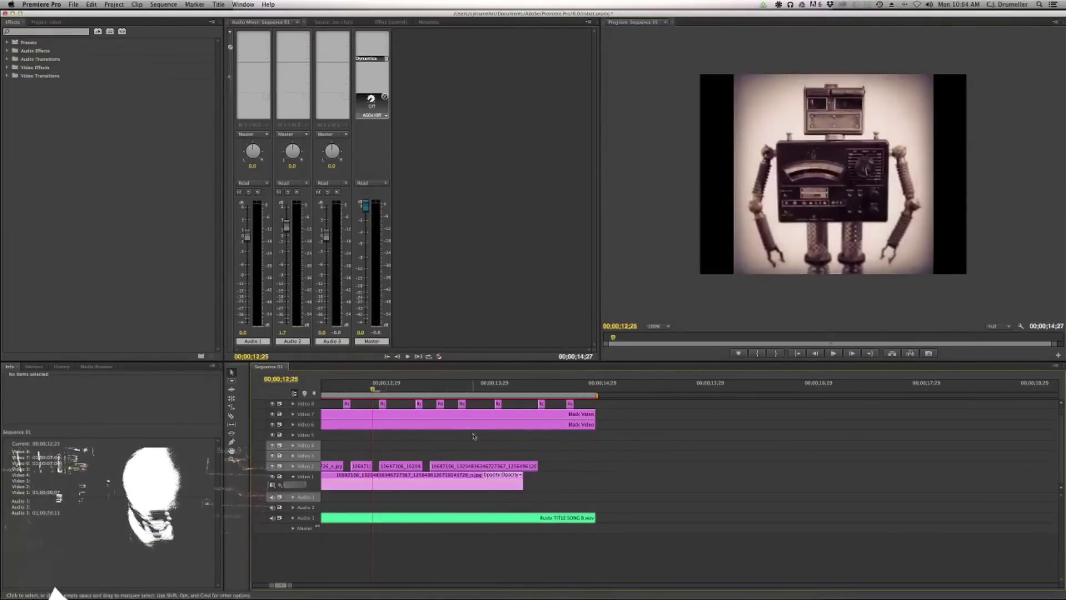
key(minus)
key(minus)
key(minus)
key(minus)
key(minus)
key(minus)
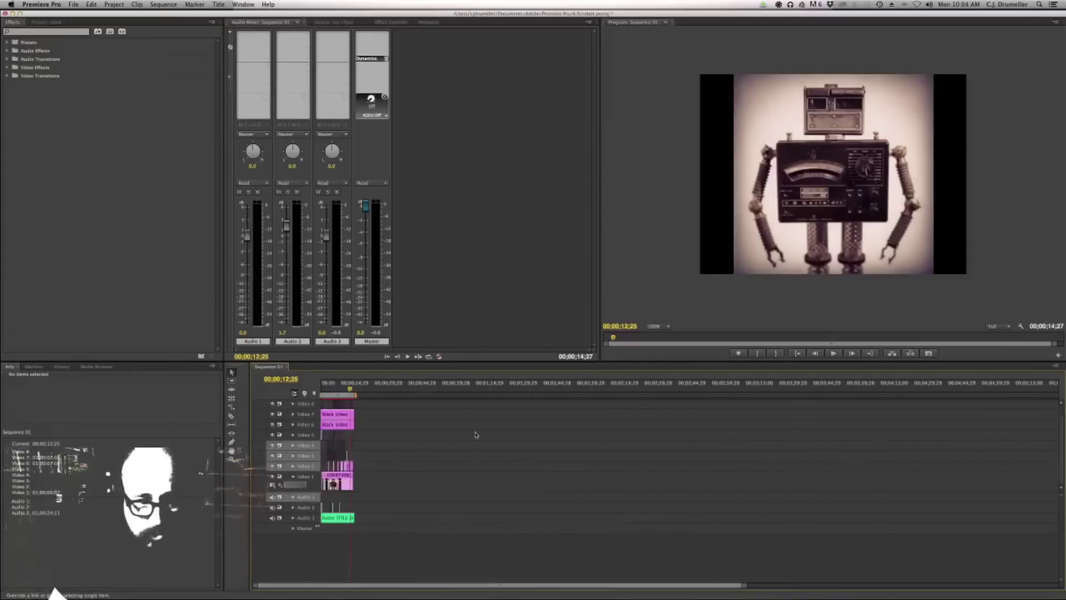
scroll(475, 435, up, 2)
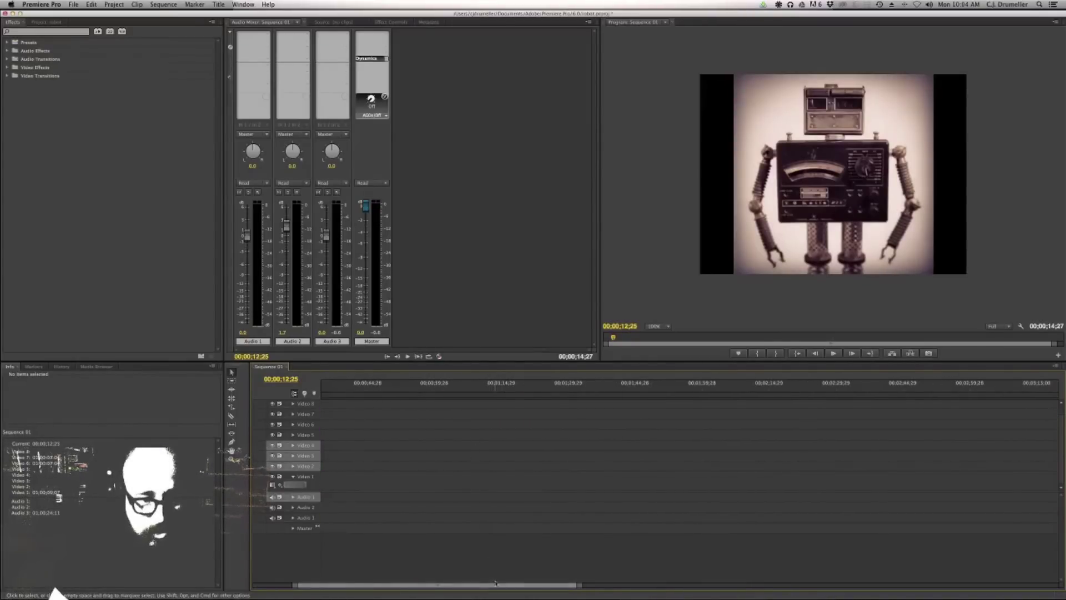
drag(494, 586, 452, 586)
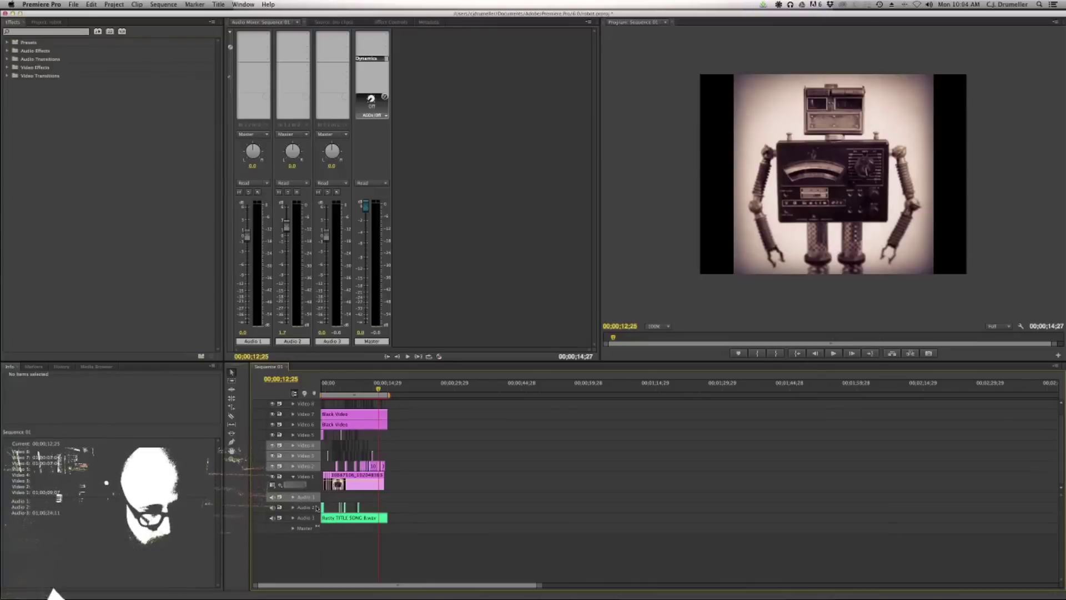
drag(374, 389, 322, 390)
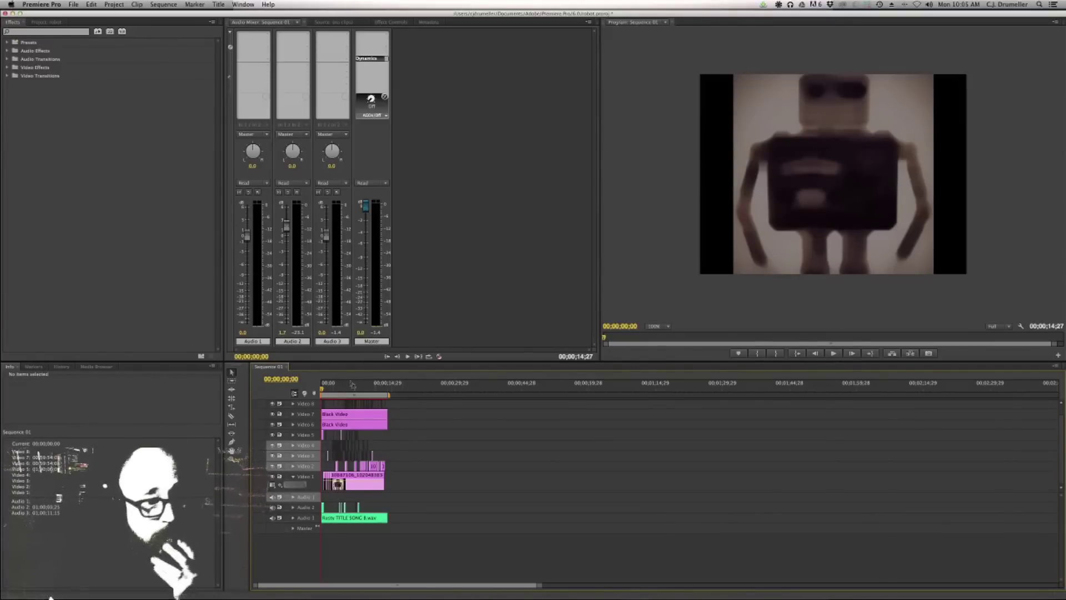
Start an OMF export from File > Export and type 'OMF T' as the OMF title
click(74, 4)
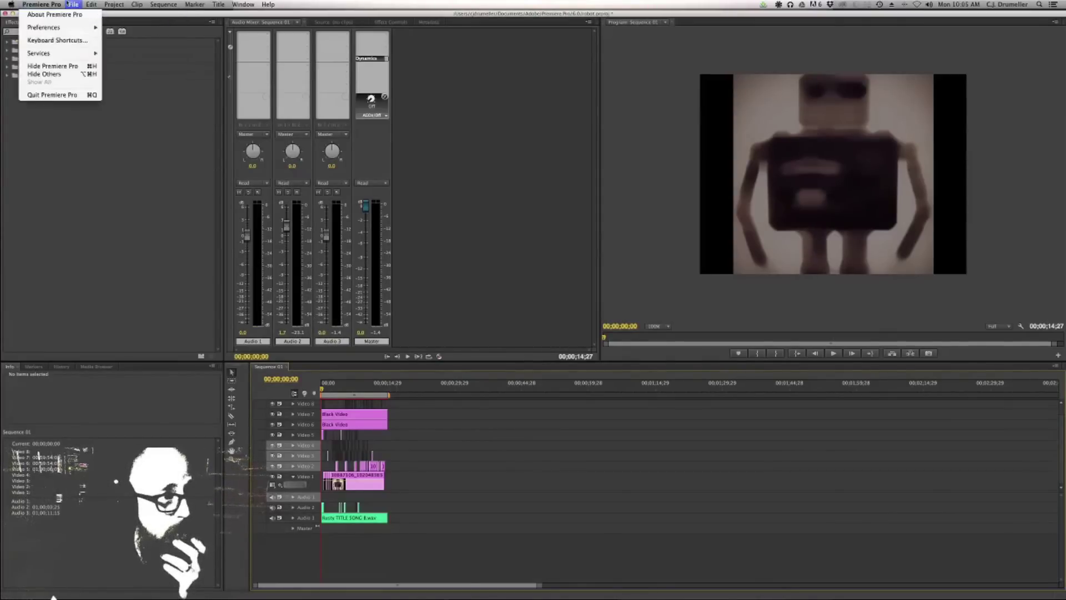
mouse_move(98, 193)
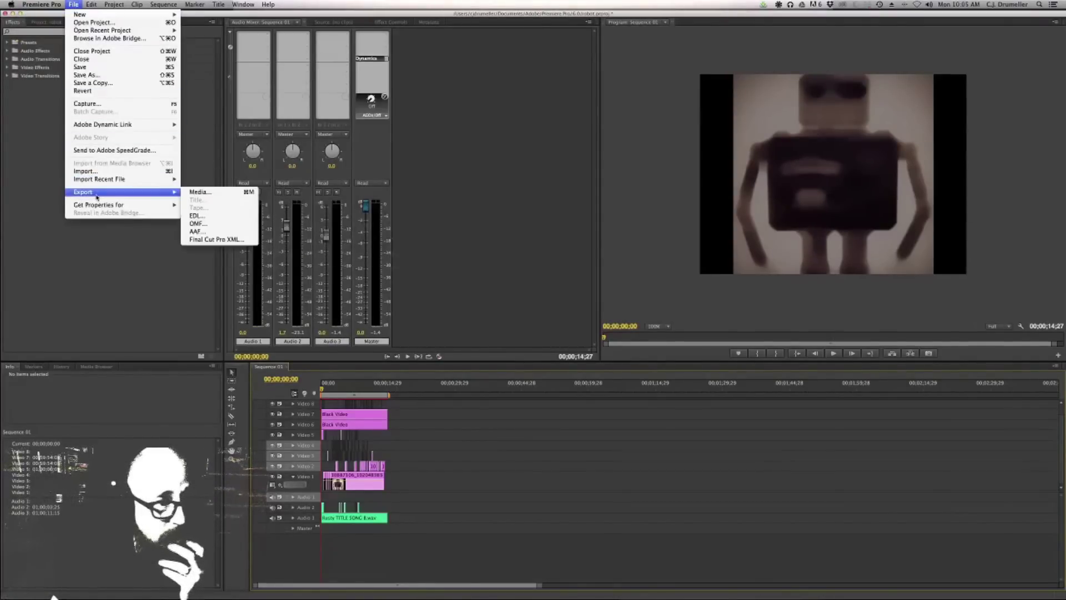
click(222, 227)
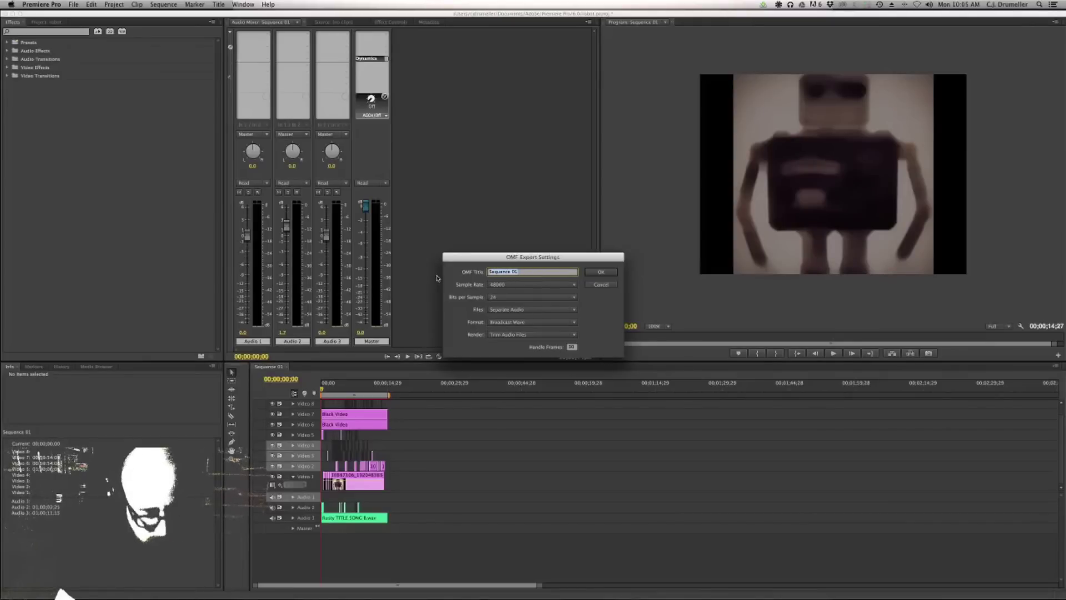
text(OMF)
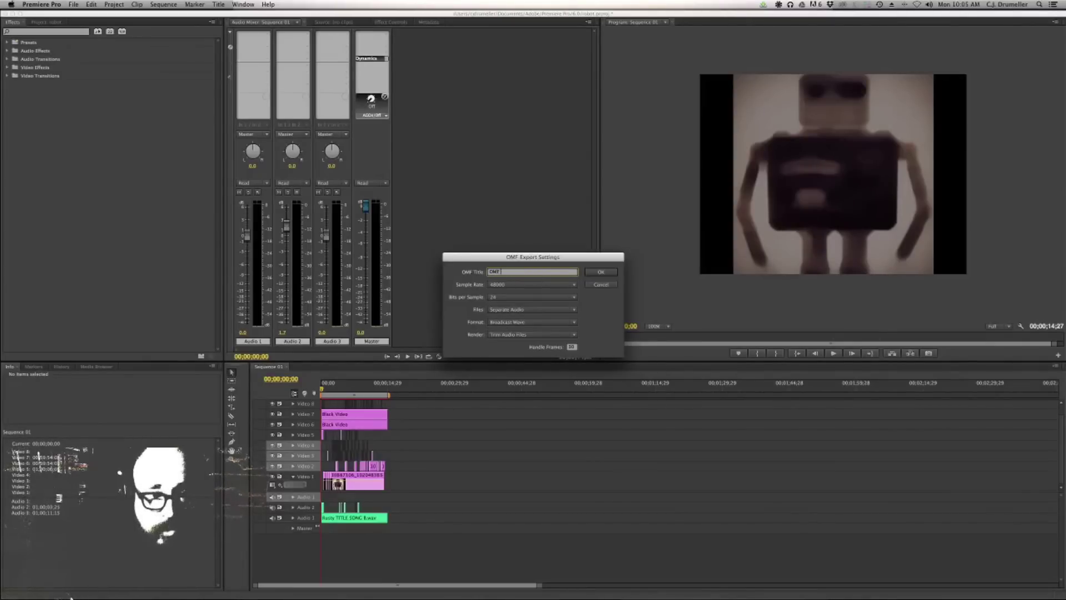
text( Tut)
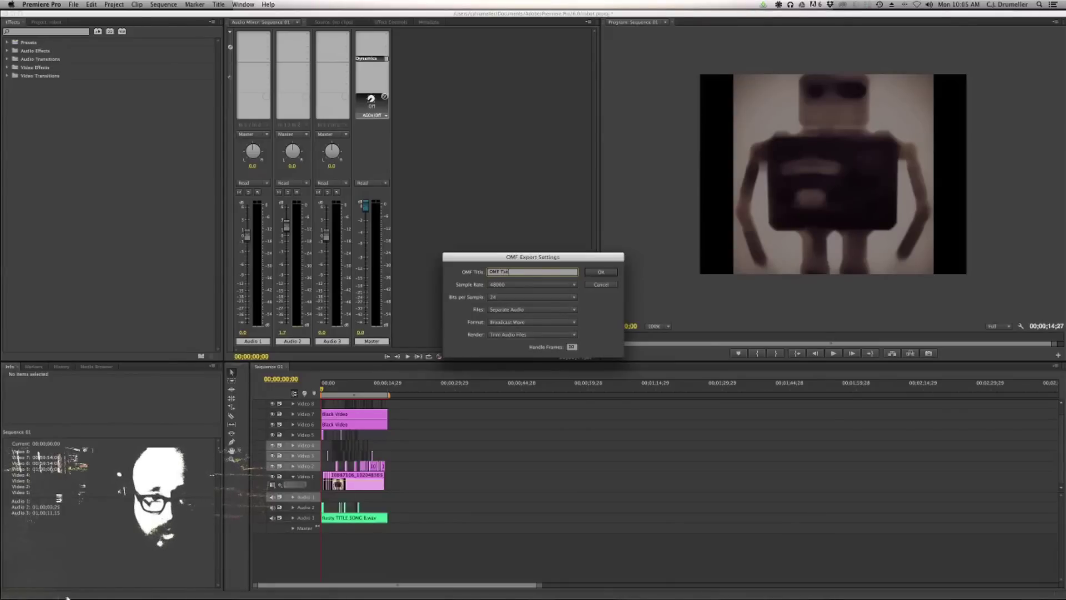
Keep the sample rate at 48000 and bits per sample at 24
click(540, 286)
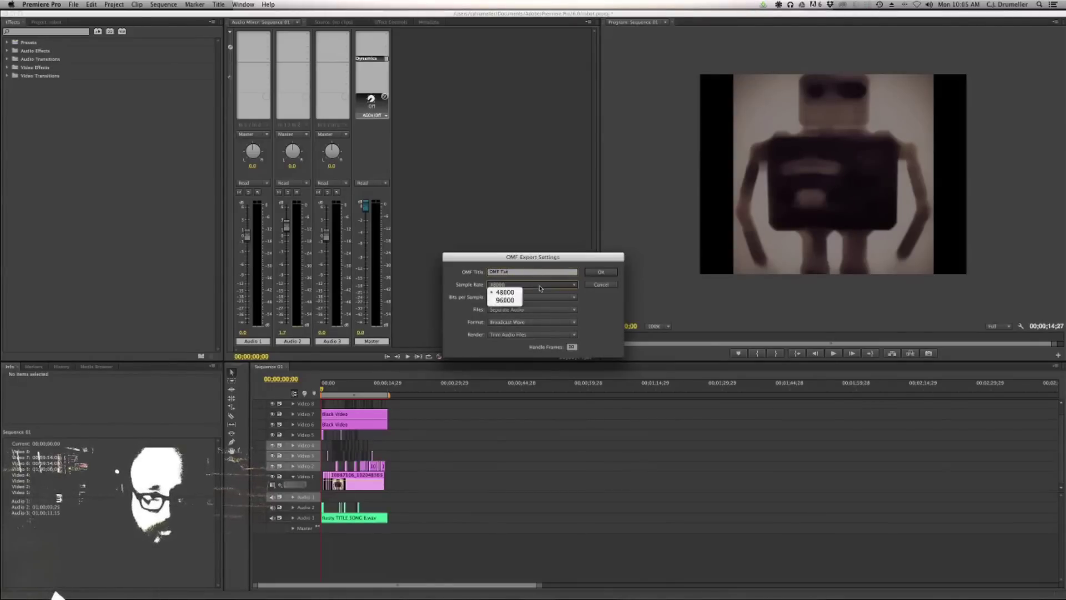
click(483, 282)
click(503, 284)
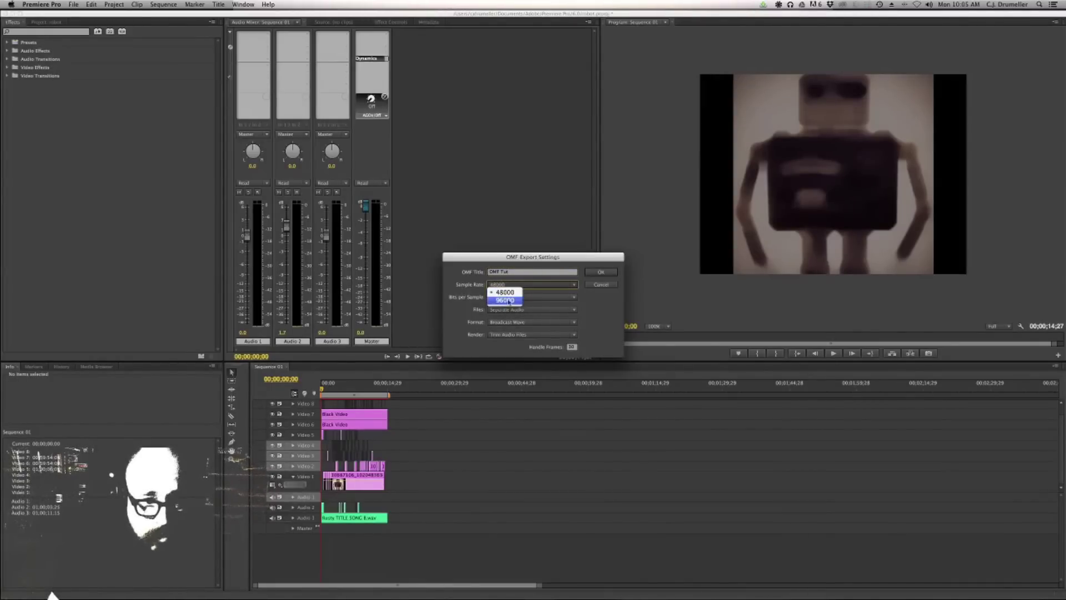
click(502, 292)
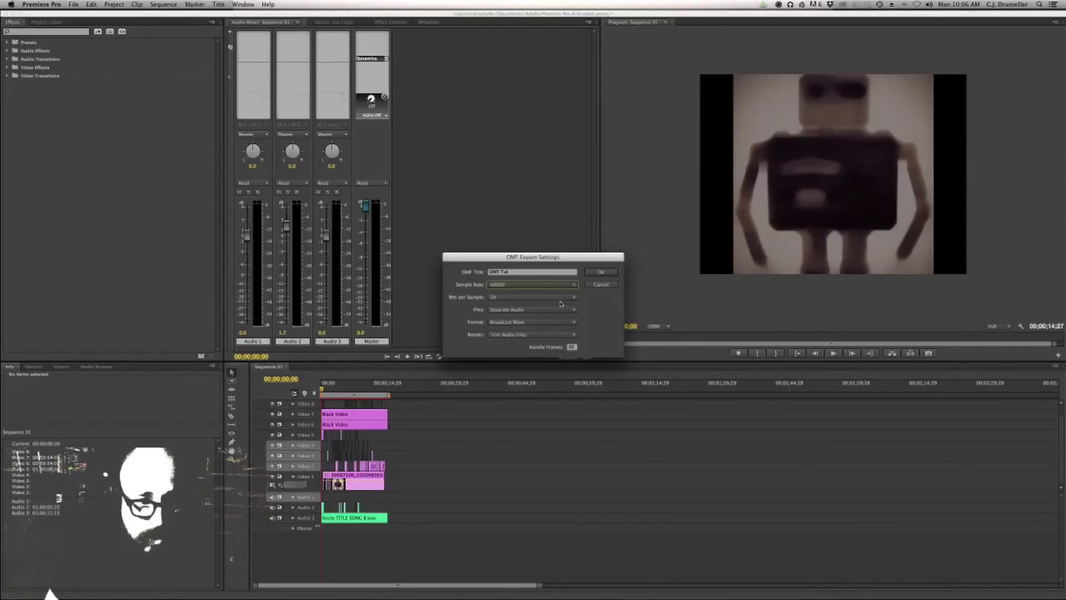
click(535, 300)
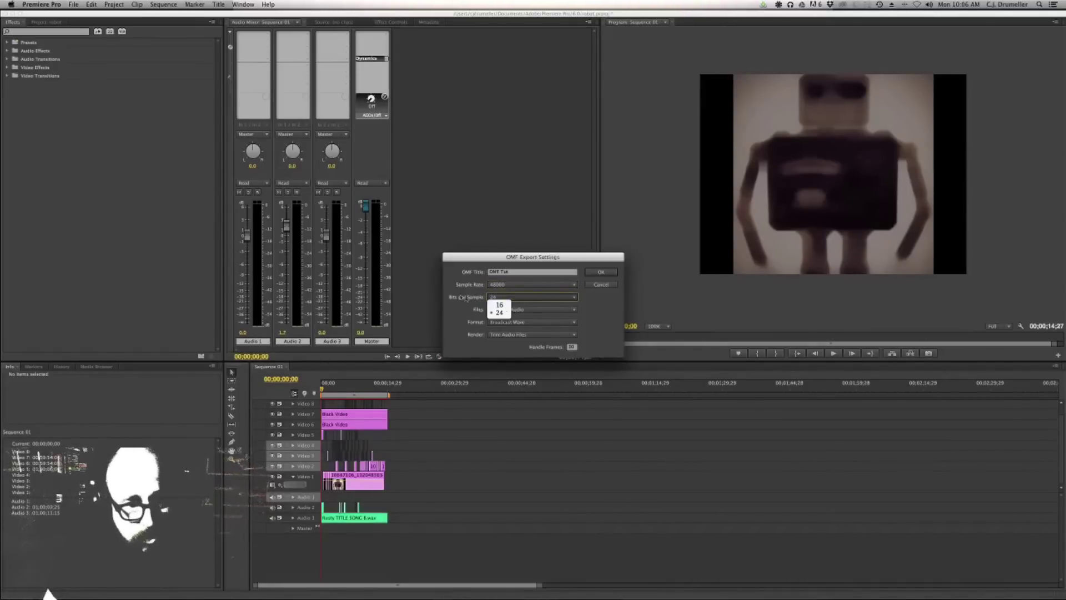
click(499, 312)
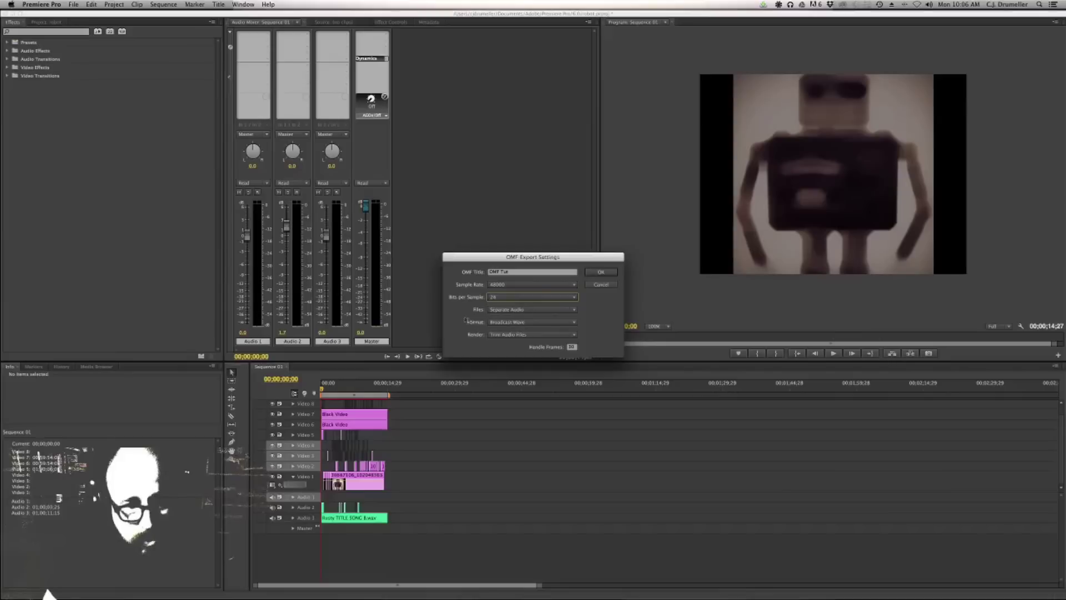
click(517, 299)
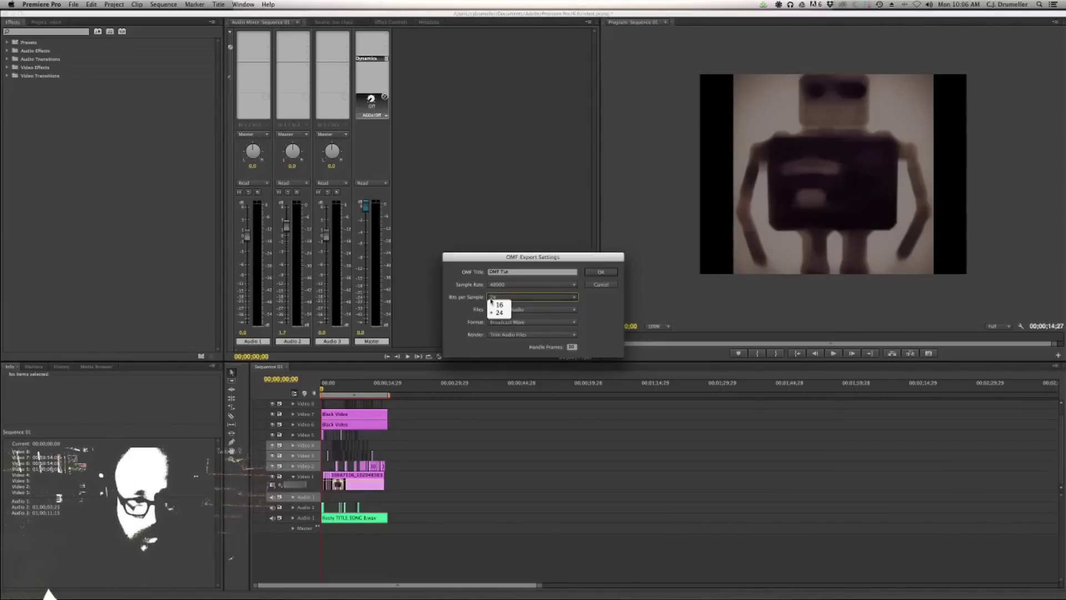
click(499, 313)
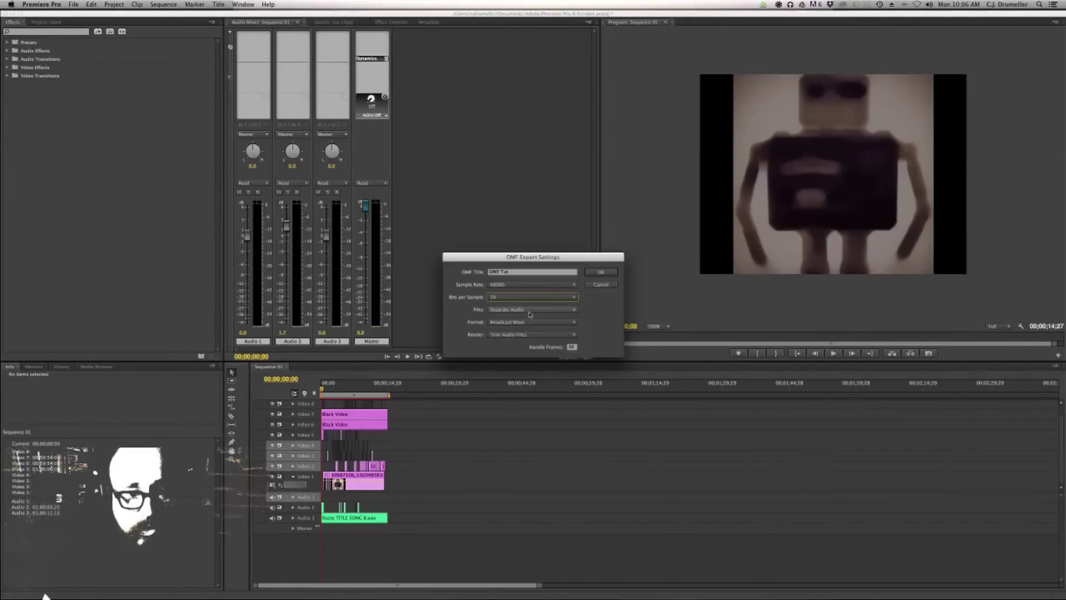
Set the OMF Files option to Encapsulate so audio is embedded in the OMF file
click(528, 311)
click(477, 306)
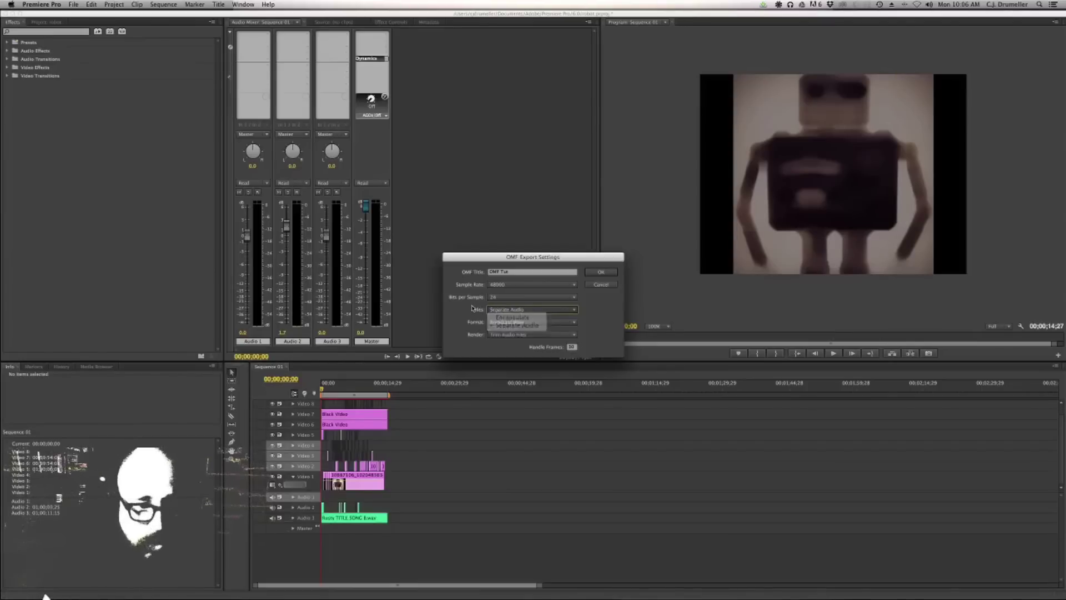
click(511, 309)
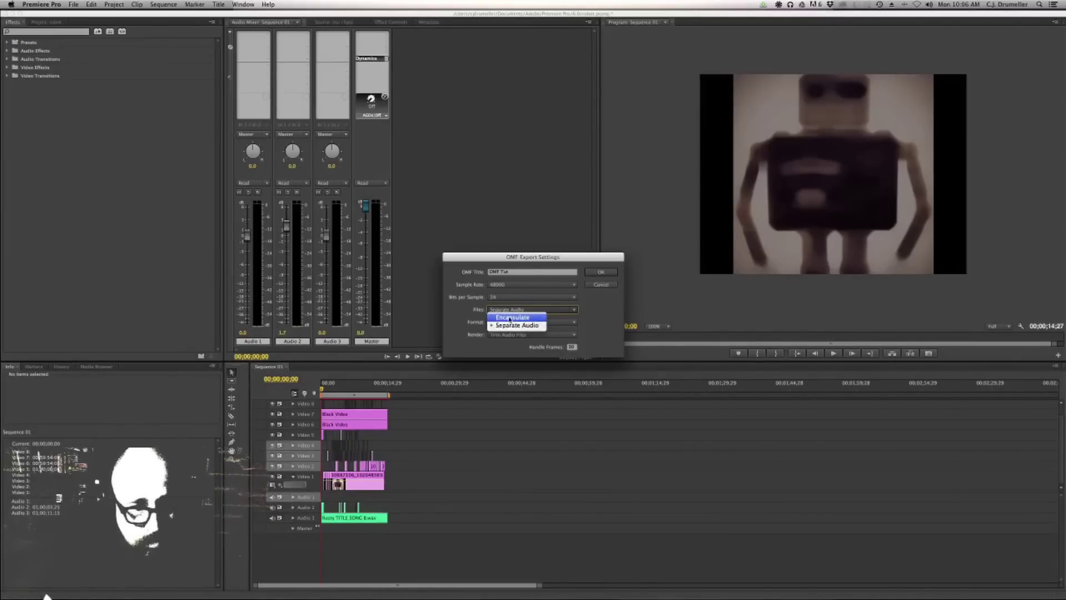
click(510, 318)
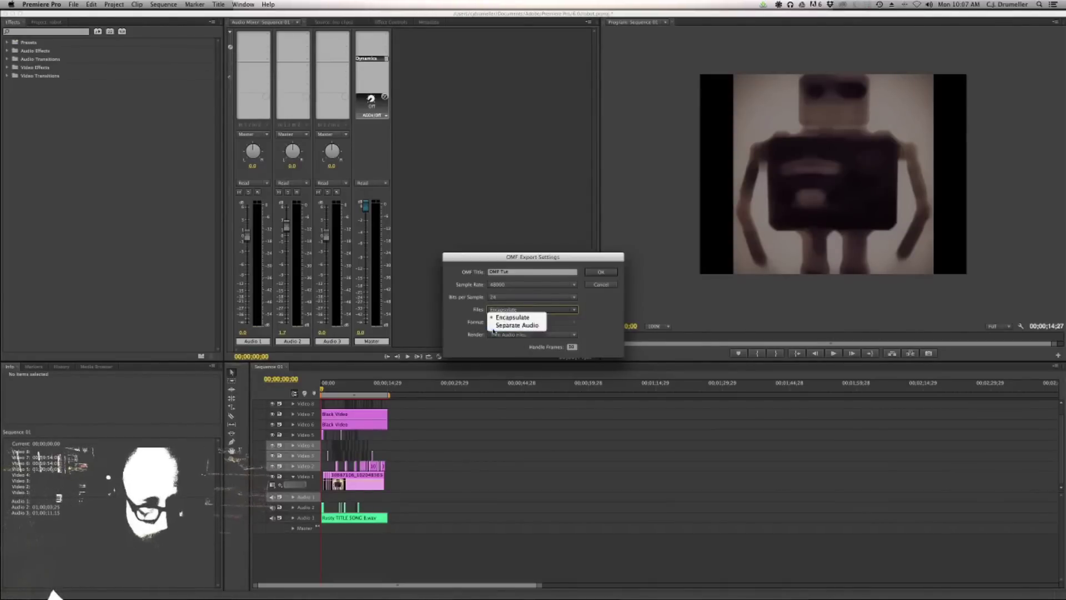
click(463, 305)
click(525, 312)
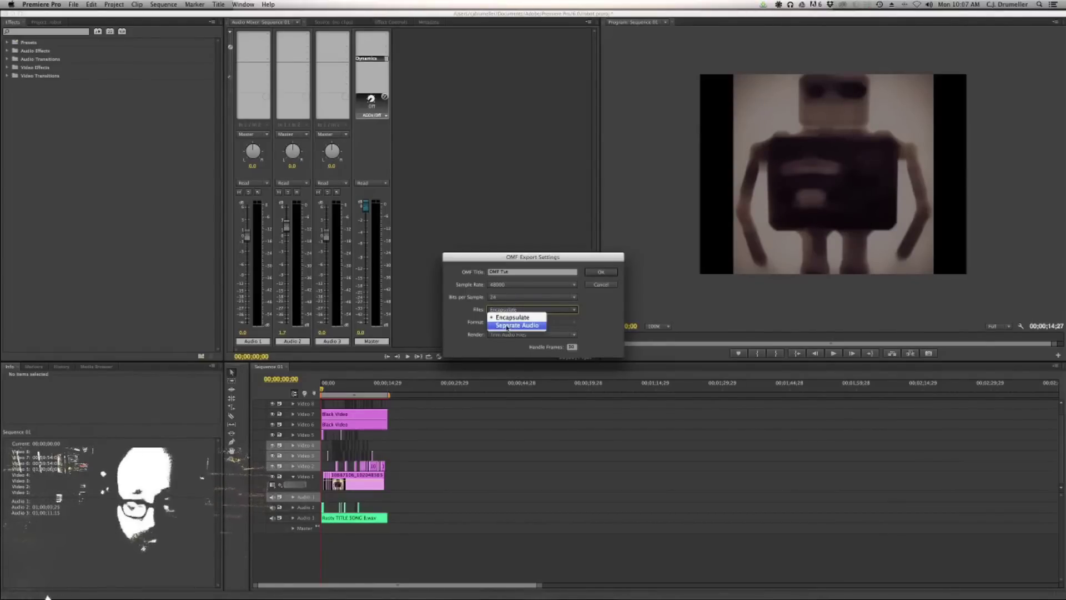
click(475, 326)
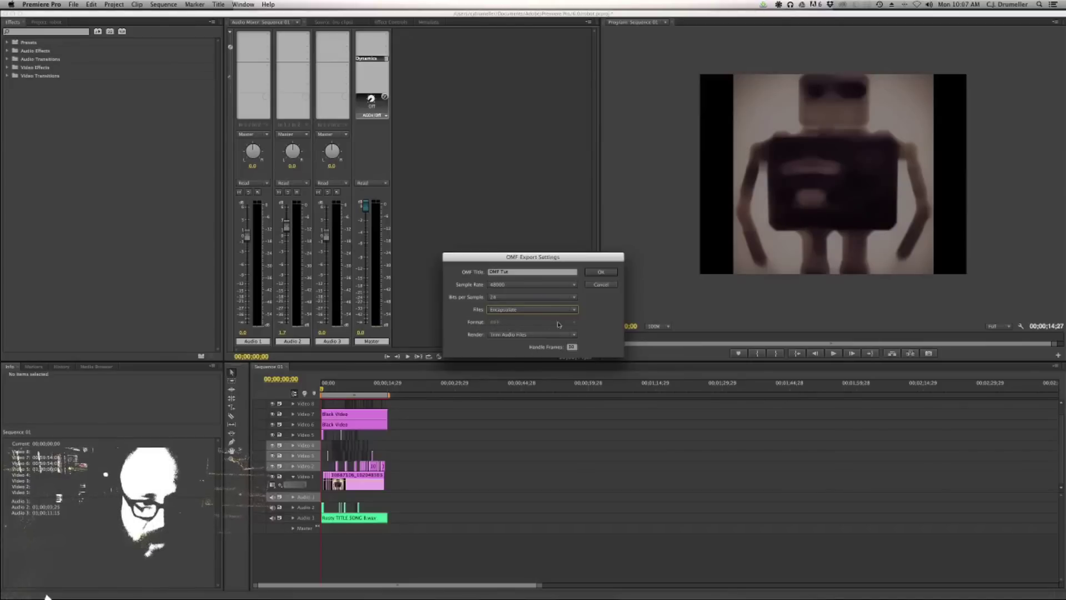
Set the OMF Render option to Trim Audio Files
click(505, 335)
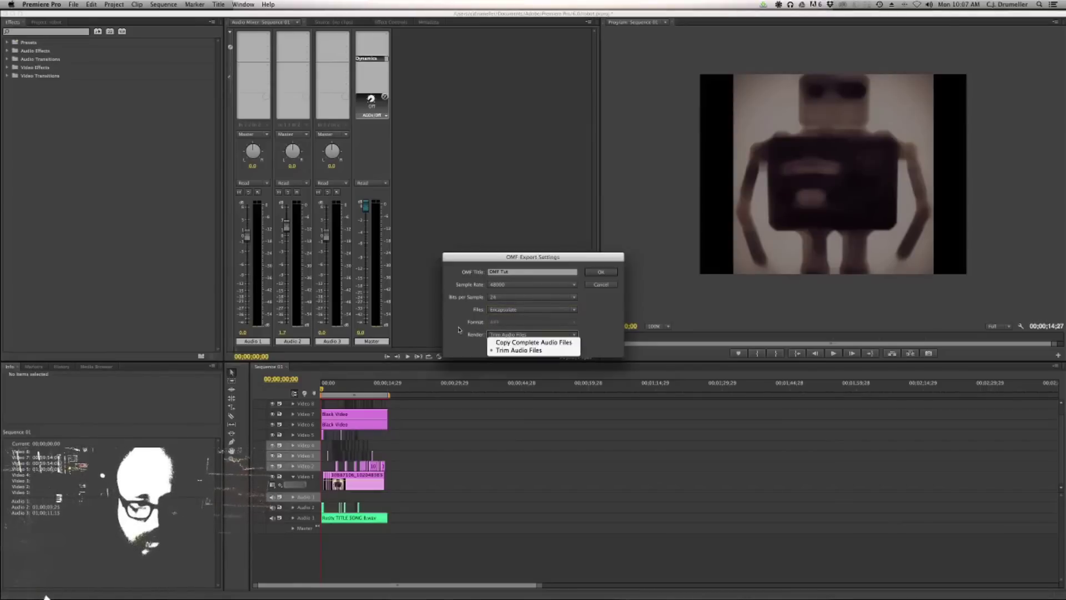
click(476, 326)
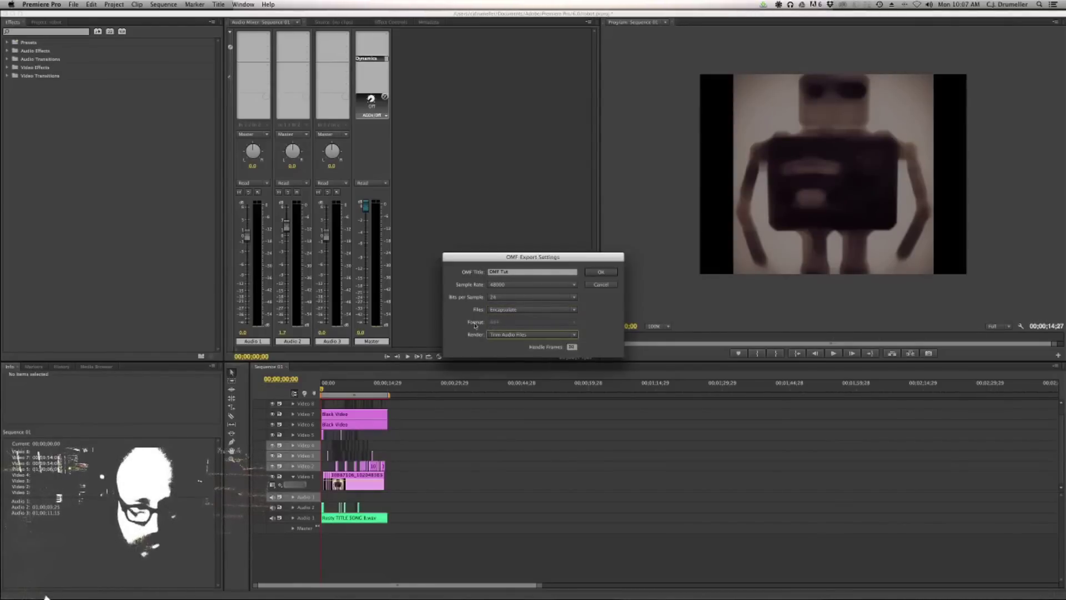
click(502, 335)
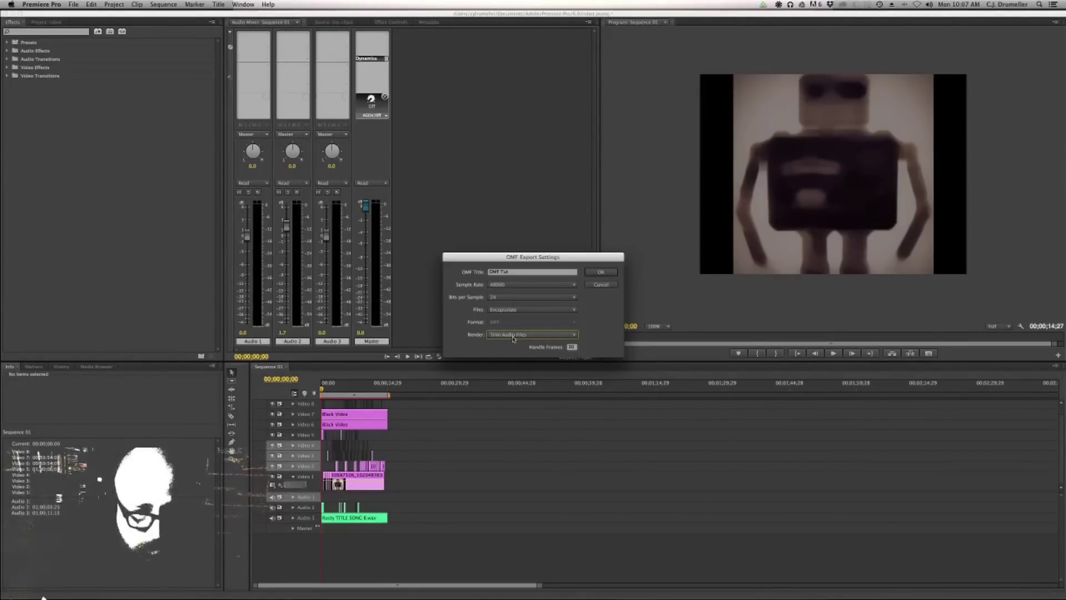
click(513, 335)
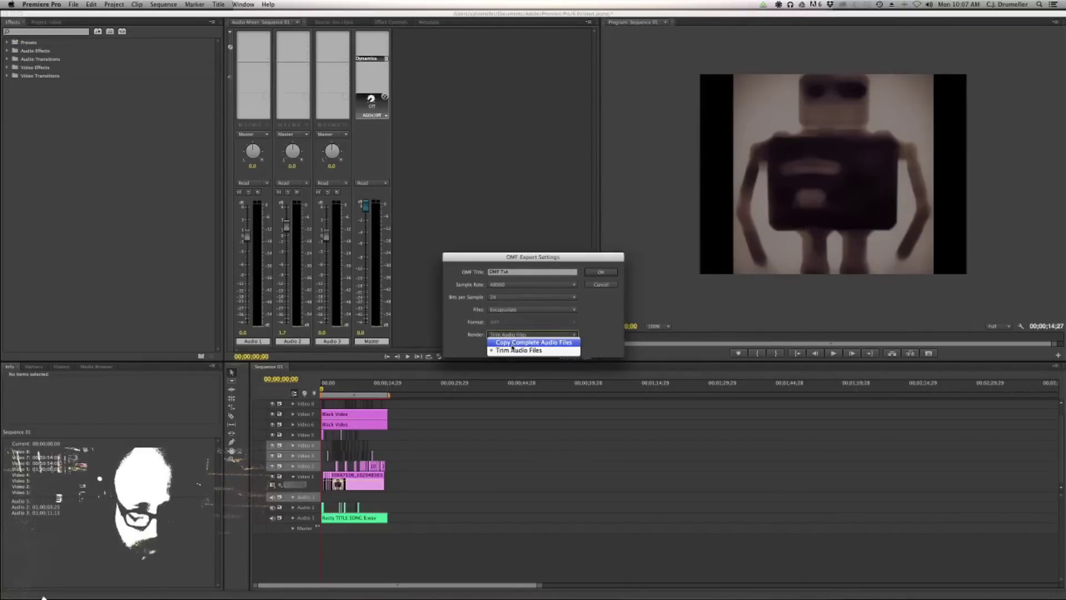
click(512, 350)
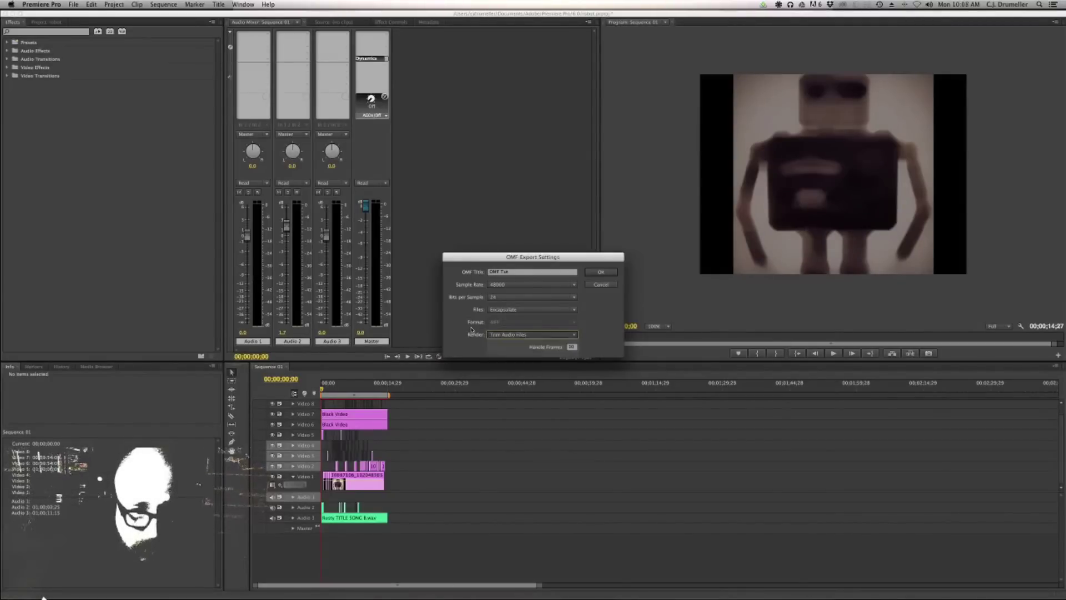
click(506, 336)
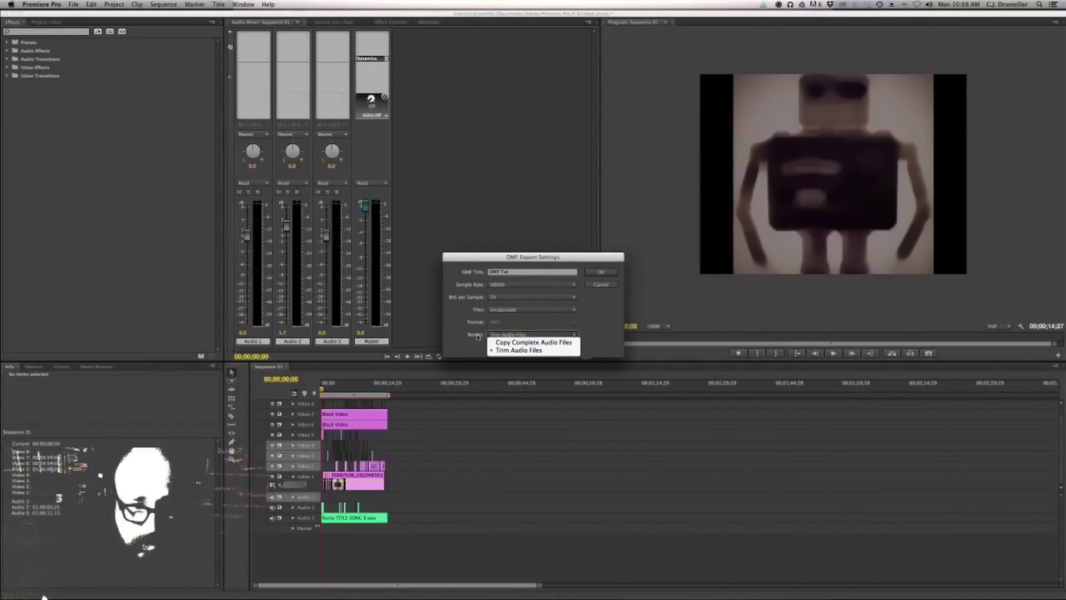
click(465, 335)
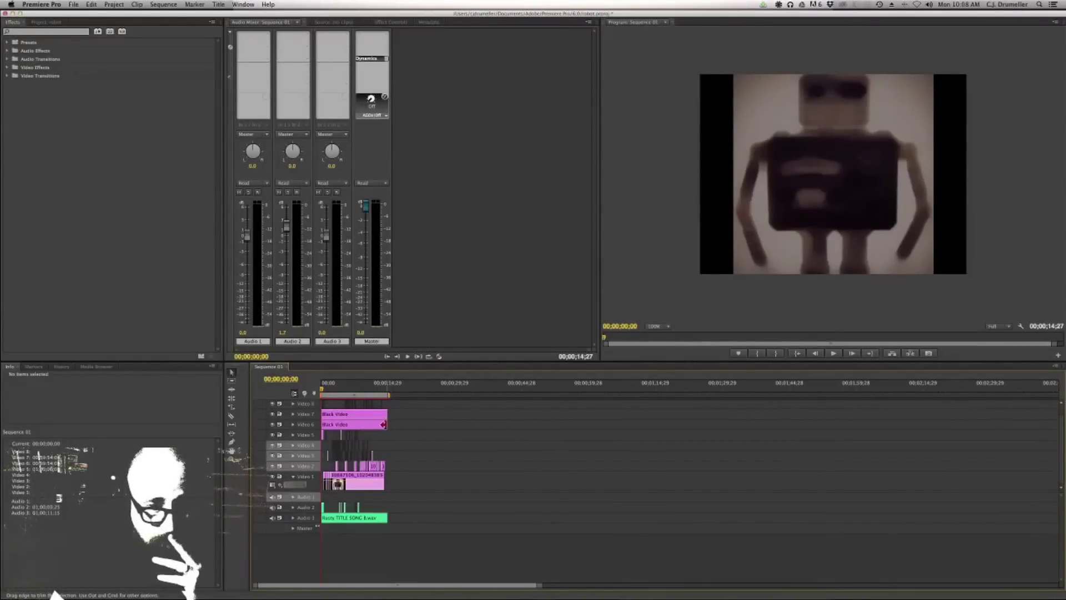
Adjust the end of the Black Video clip on Video 6, then open the File menu
drag(393, 422, 387, 425)
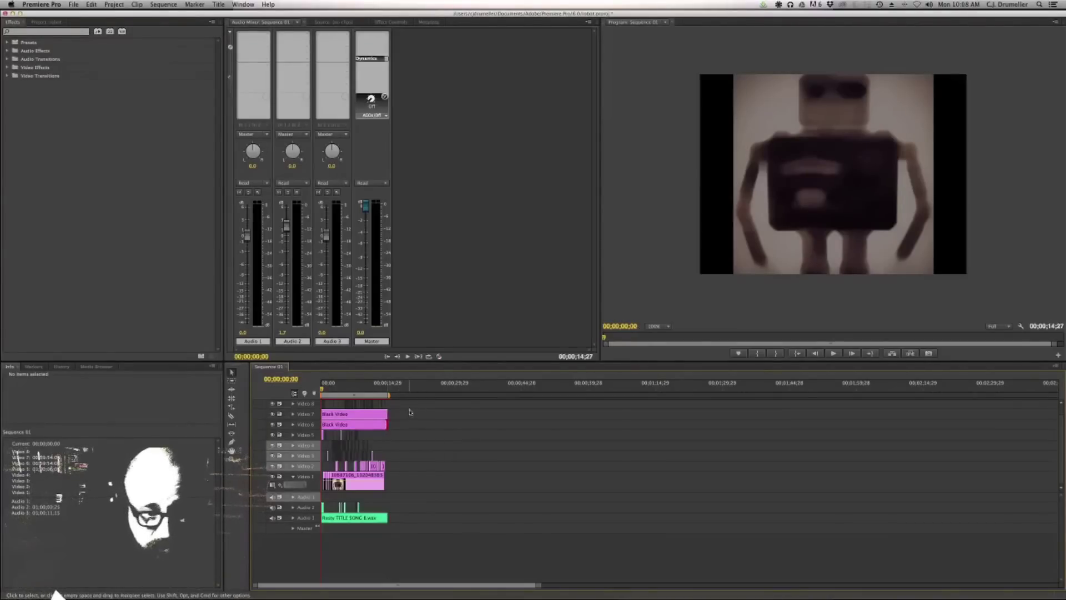
click(73, 4)
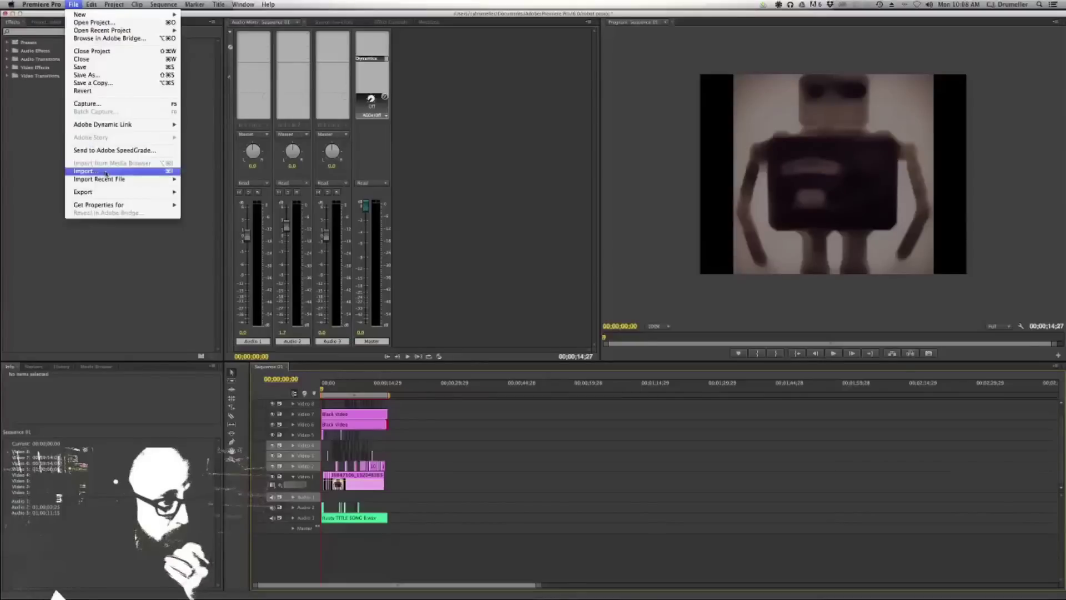
Configure the OMF export as OMF Tut, Encapsulate, Trim Audio Files, 100 handle frames, and confirm
mouse_move(161, 192)
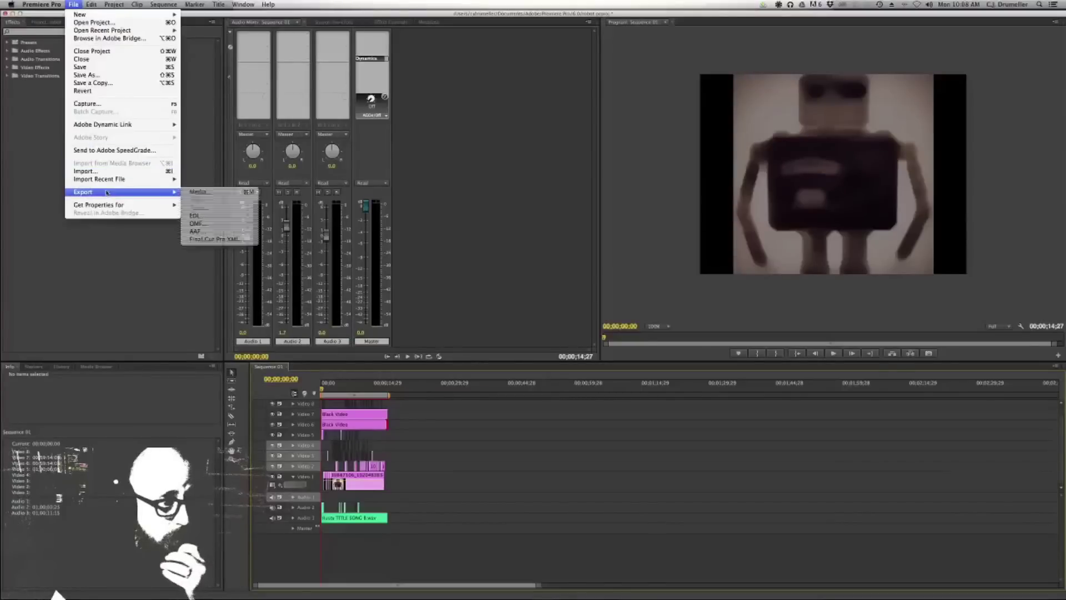
click(222, 223)
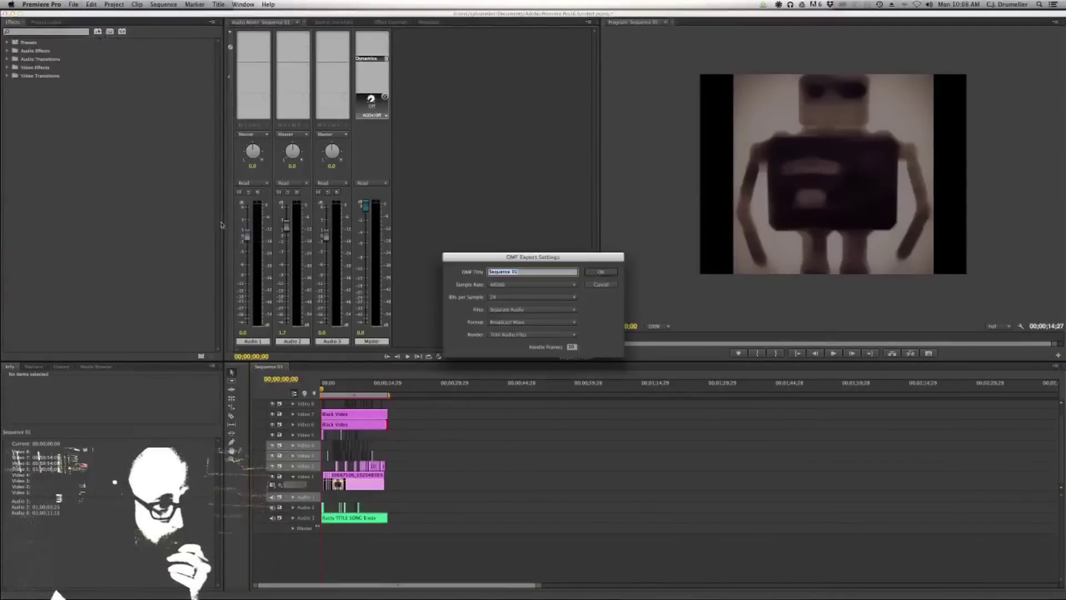
double_click(571, 346)
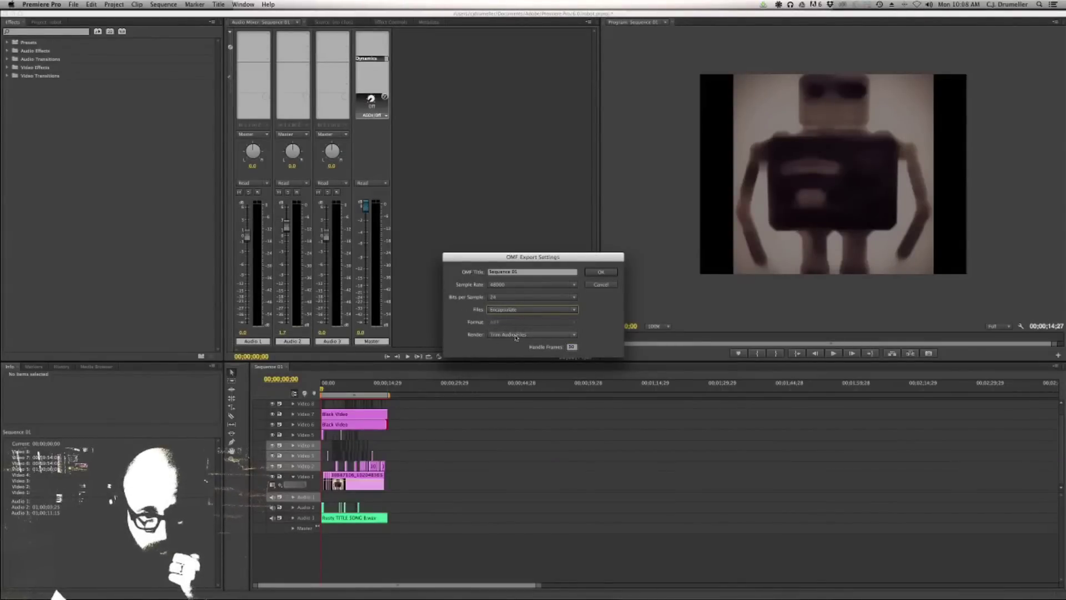
click(516, 334)
click(516, 340)
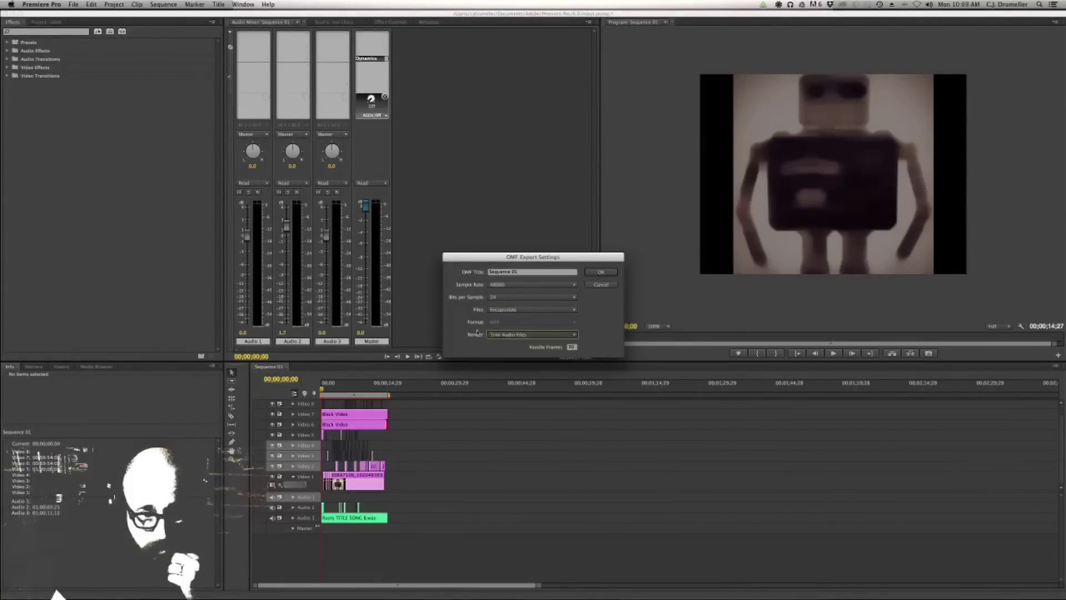
click(572, 347)
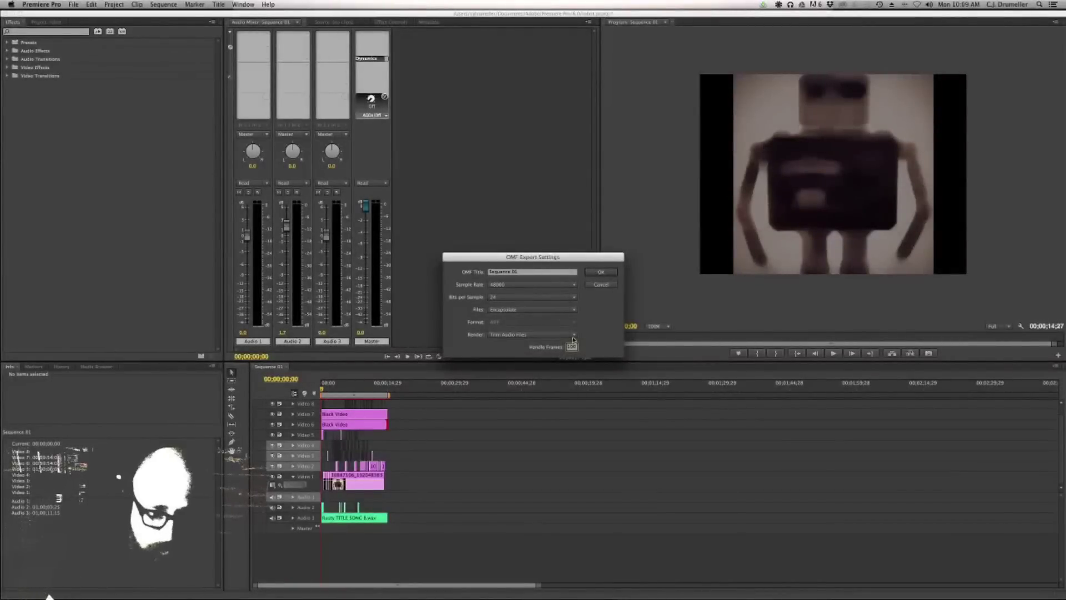
click(573, 336)
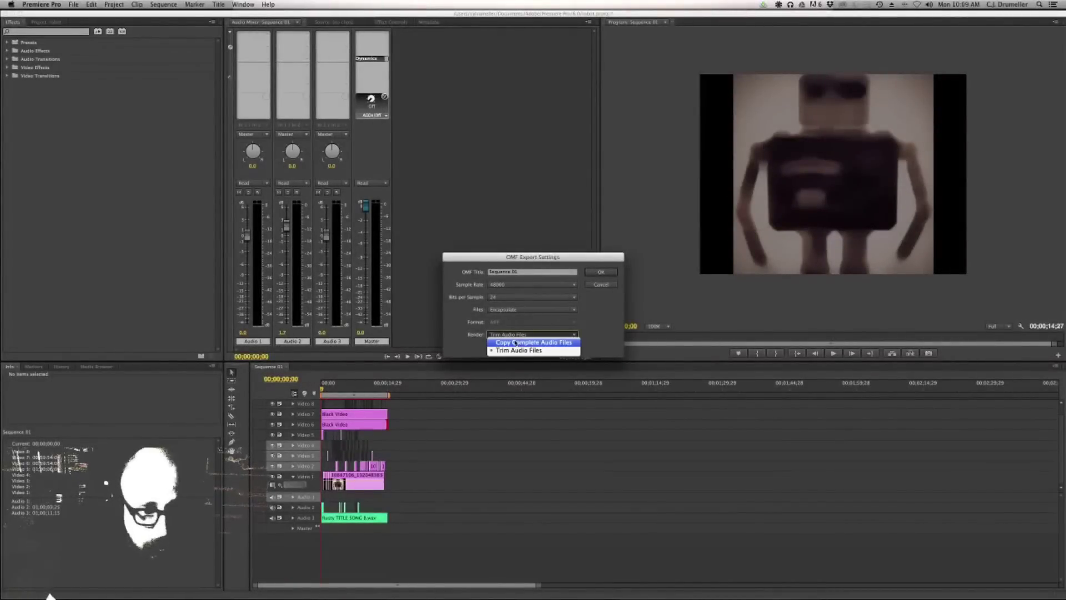
click(476, 328)
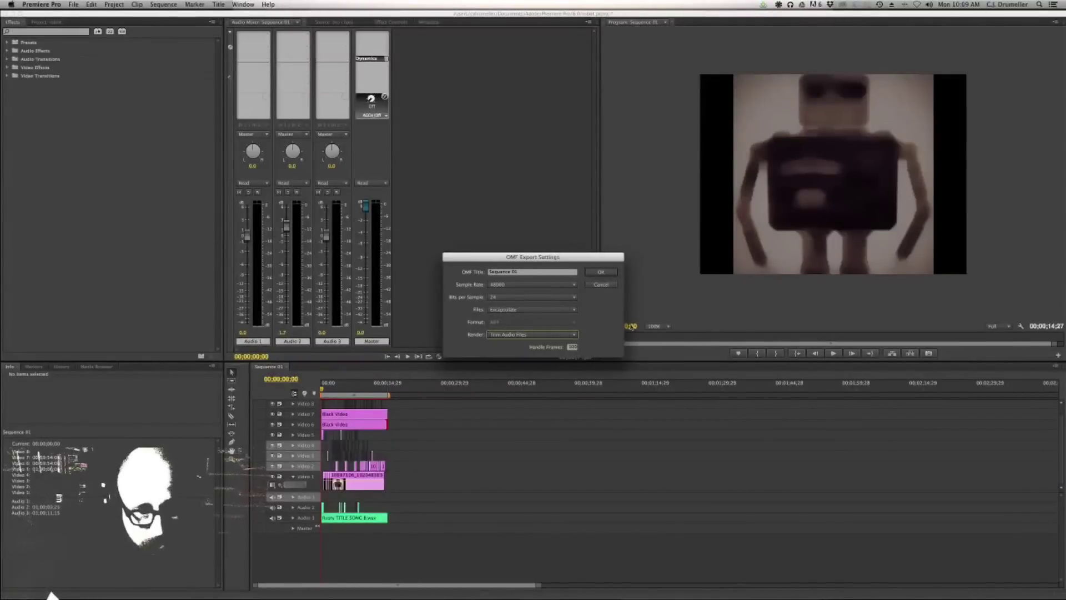
click(576, 347)
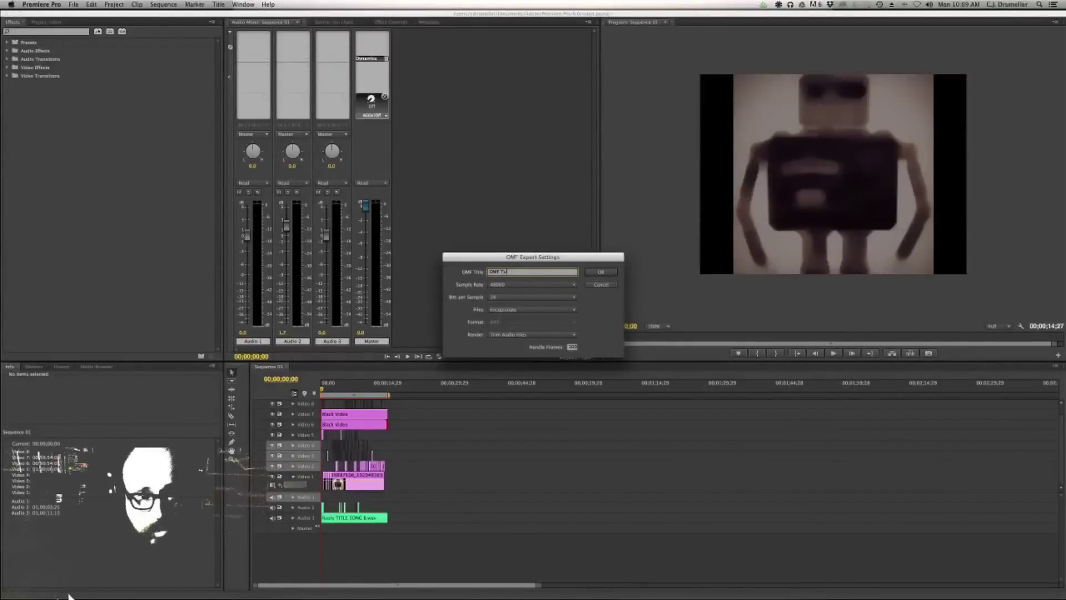
key(Return)
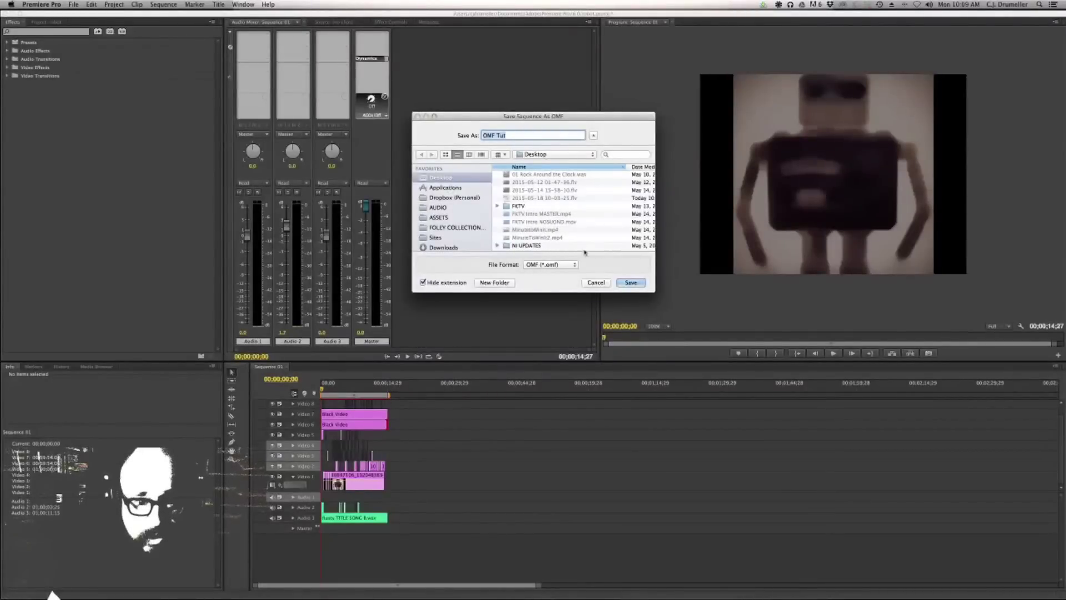
Save OMF Tut to the Desktop and let the OMF export finish
click(631, 282)
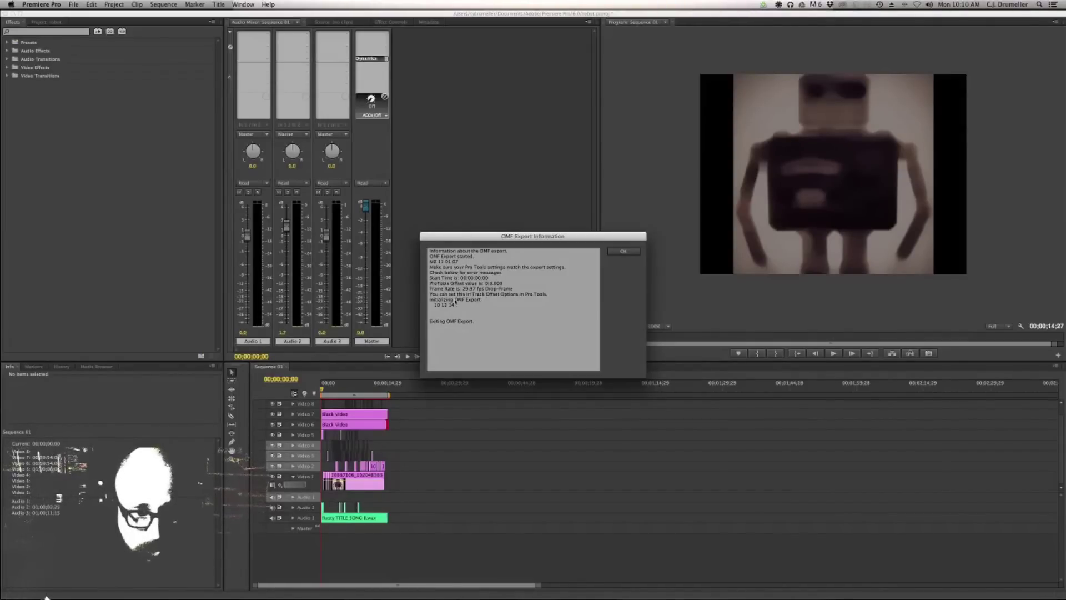
Dismiss the export information report and open a Finder window on the Desktop
click(624, 251)
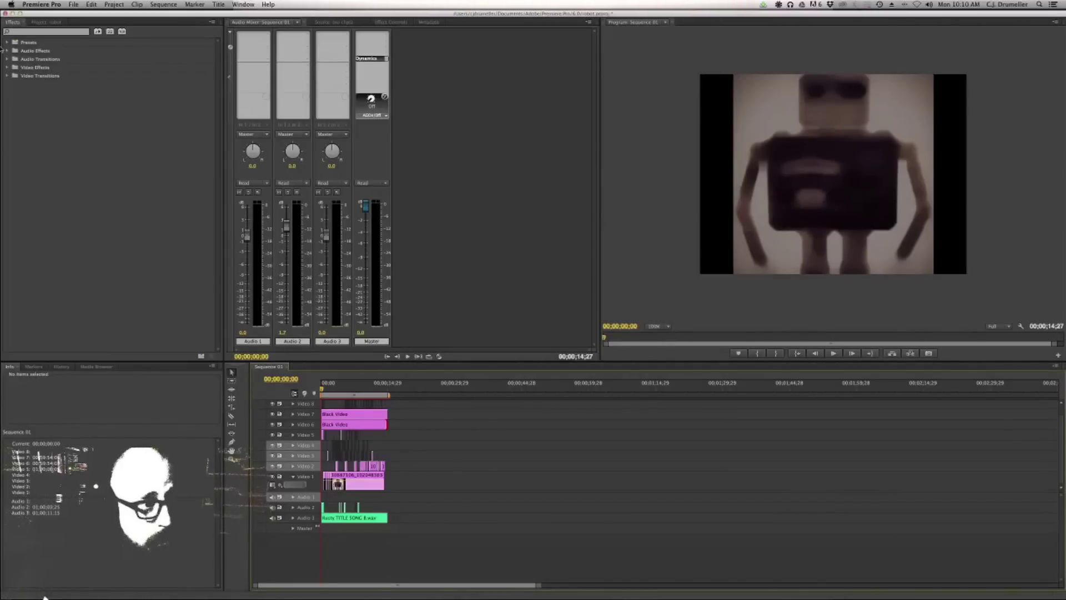
mouse_move(2, 49)
click(17, 27)
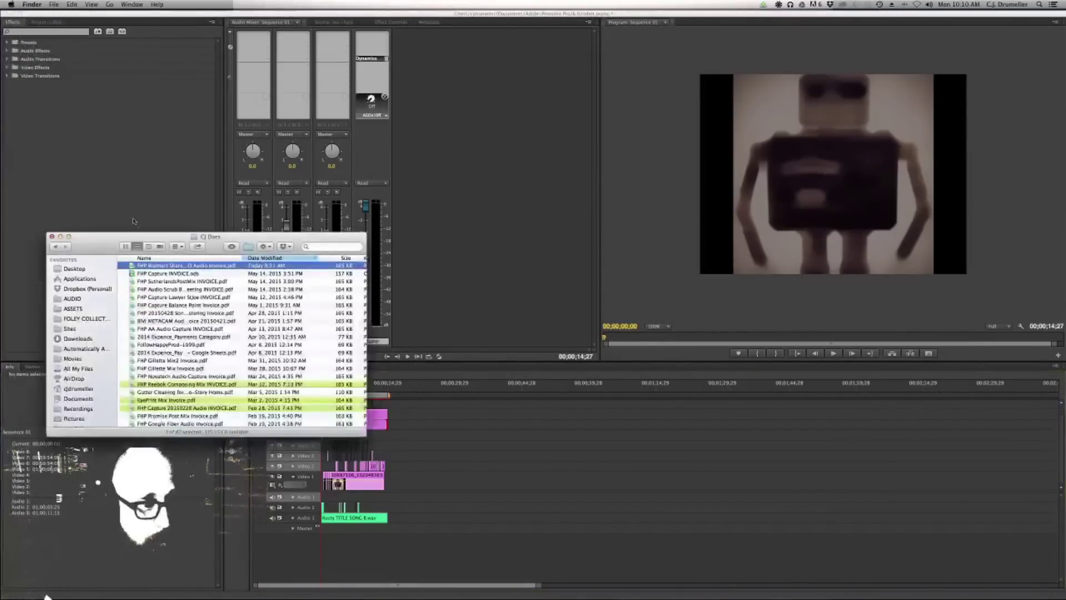
click(74, 268)
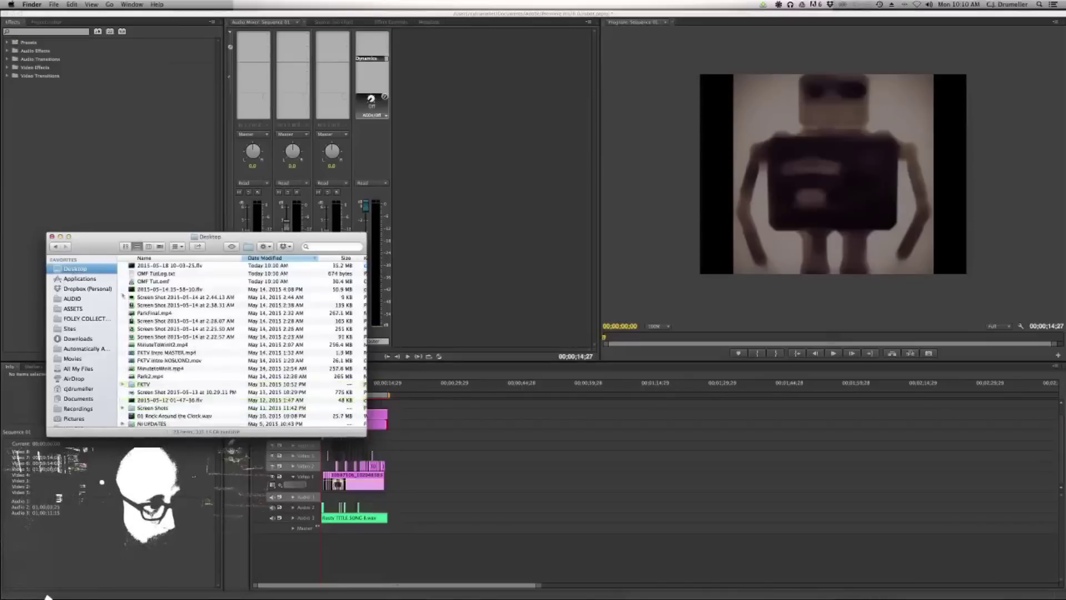
Quick Look OMF TutLog.txt and OMF Tut.omf (30.4 MB) to verify the export
click(167, 274)
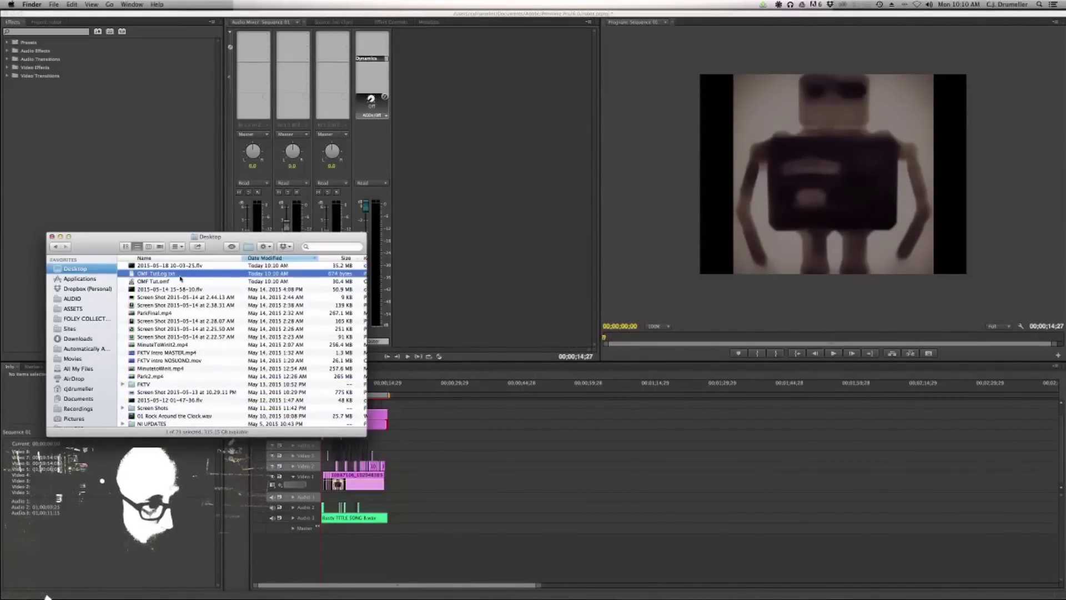
key(space)
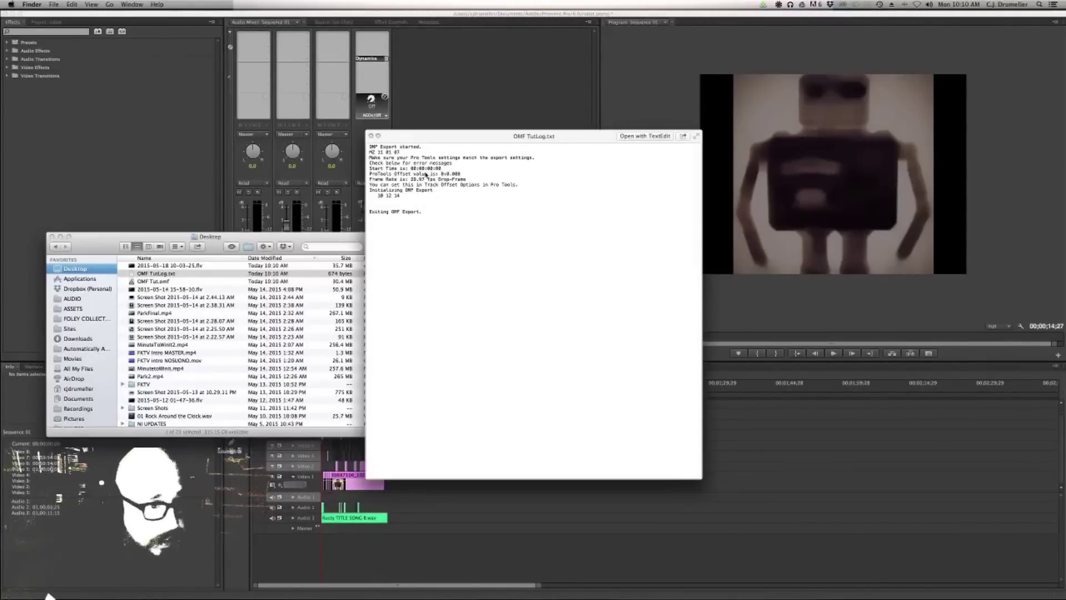
key(space)
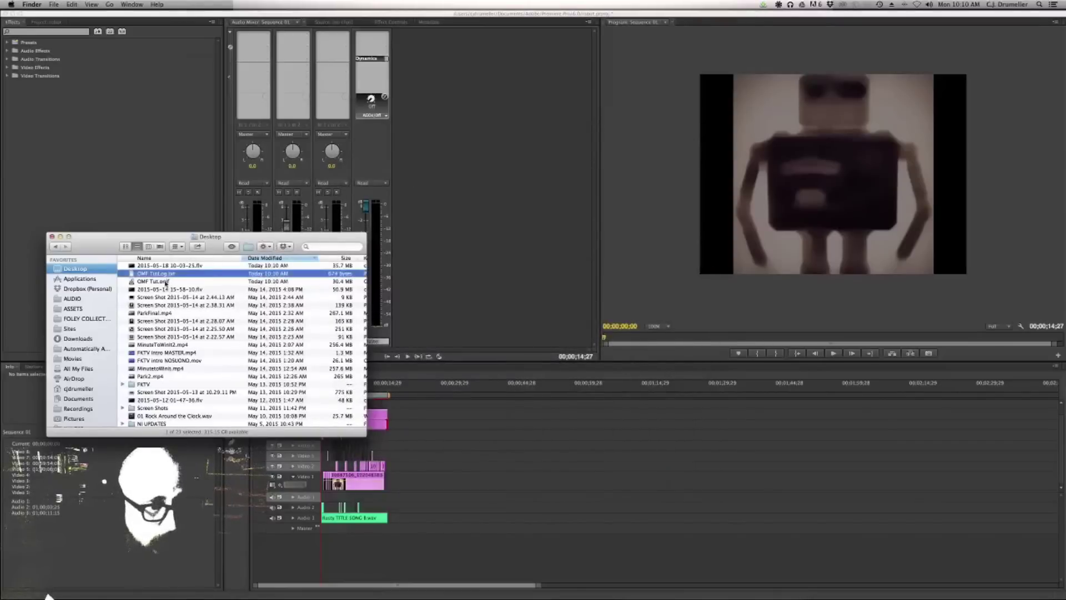
click(167, 281)
key(space)
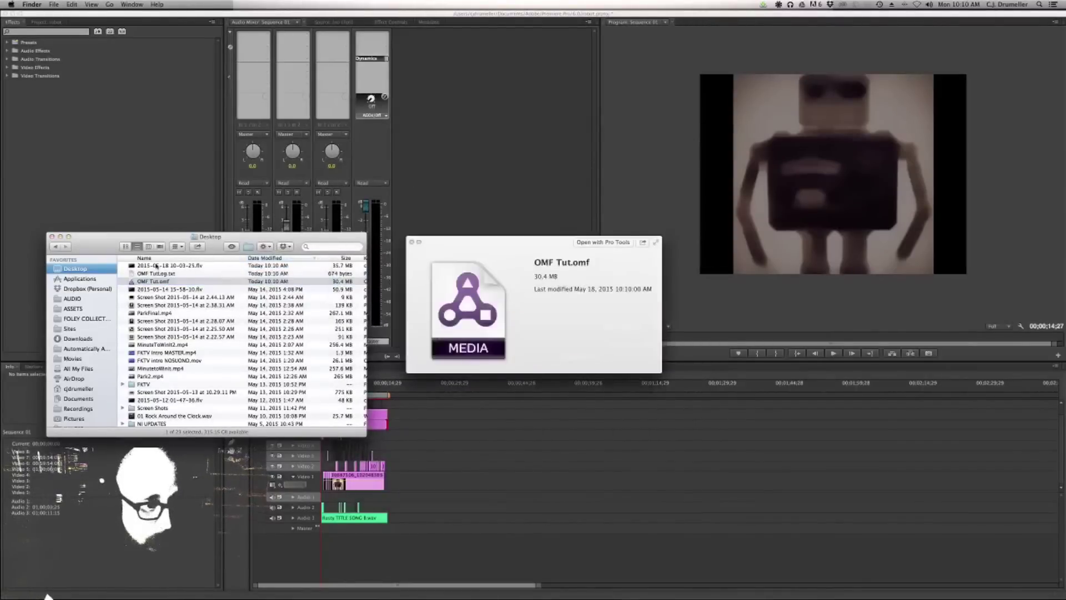
key(space)
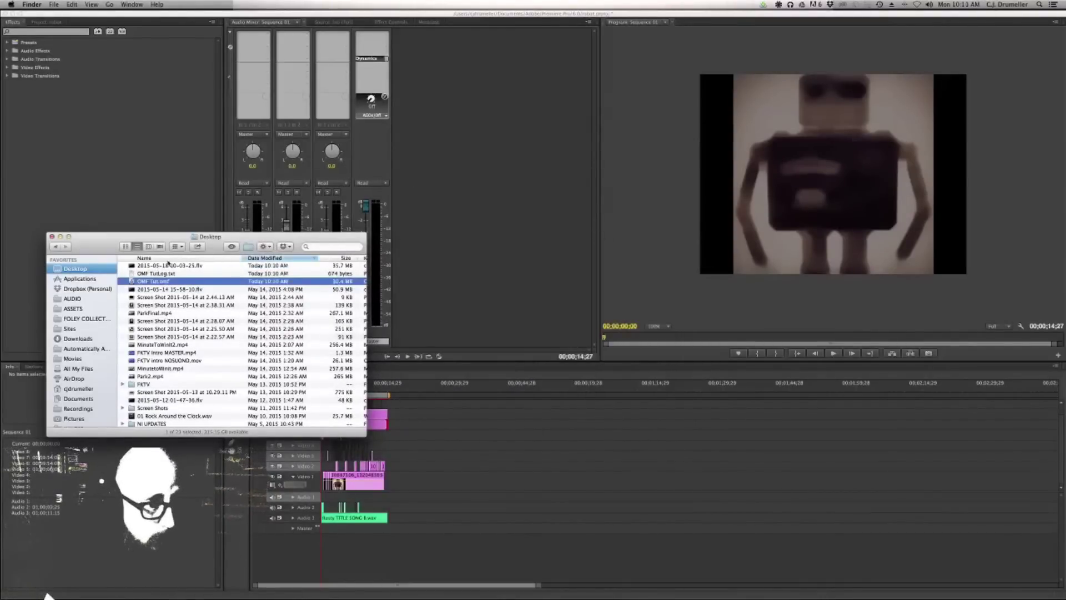
drag(153, 239, 163, 235)
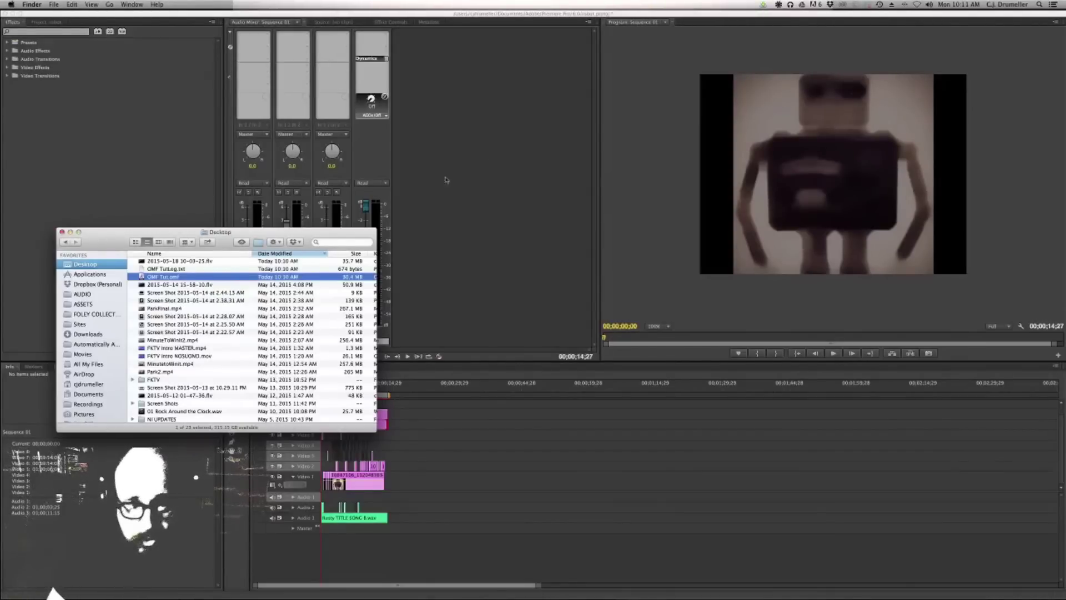
Close the Desktop Finder window and return to Premiere Pro
drag(221, 236, 222, 237)
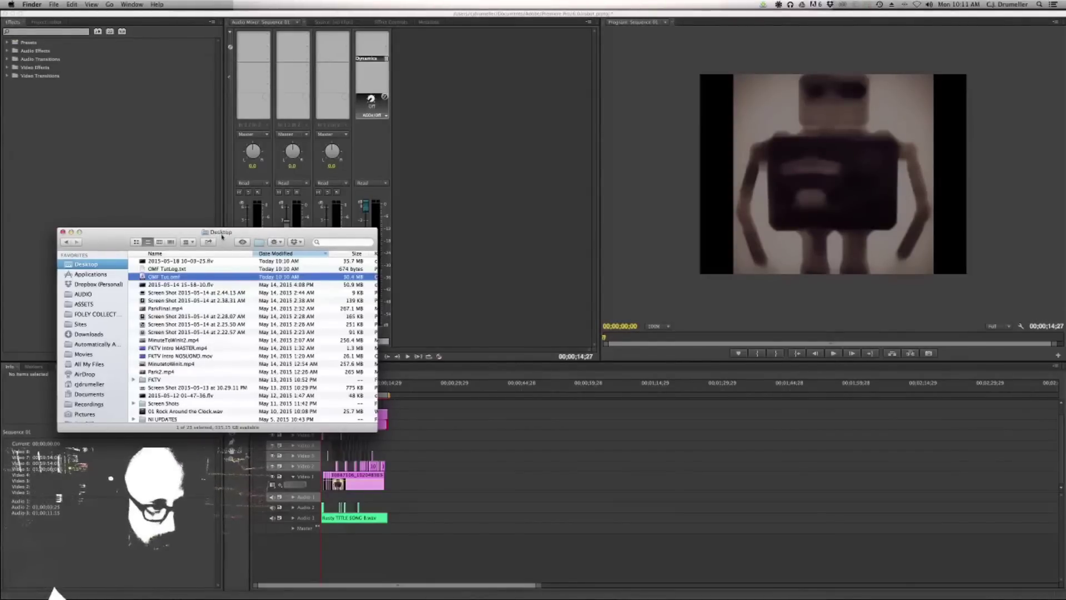
click(63, 232)
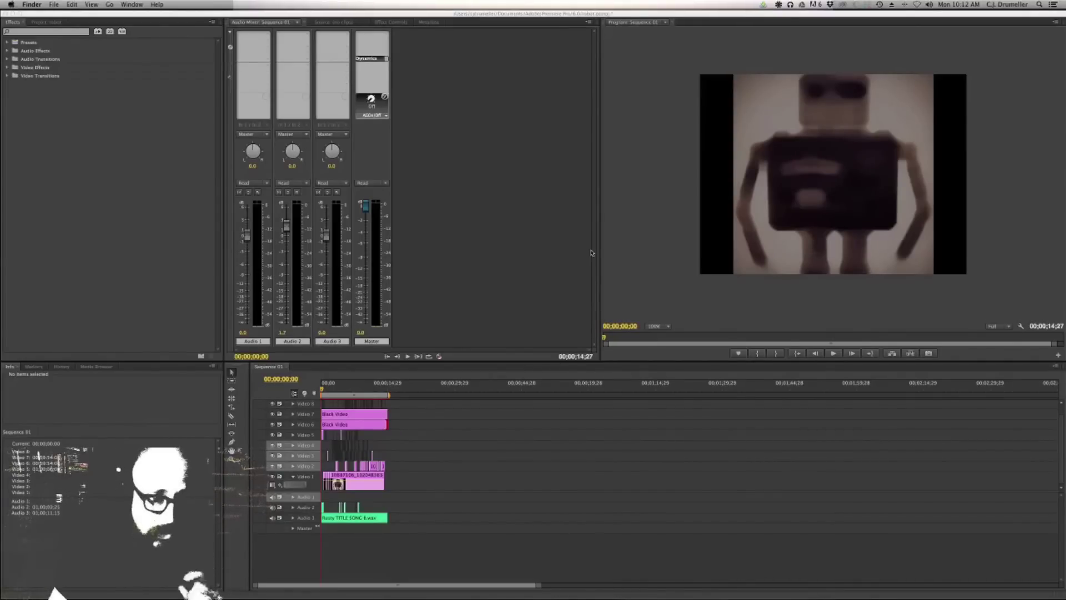
click(52, 17)
Start a second OMF export of the sequence named 'OMF Tut separate audio'
click(74, 5)
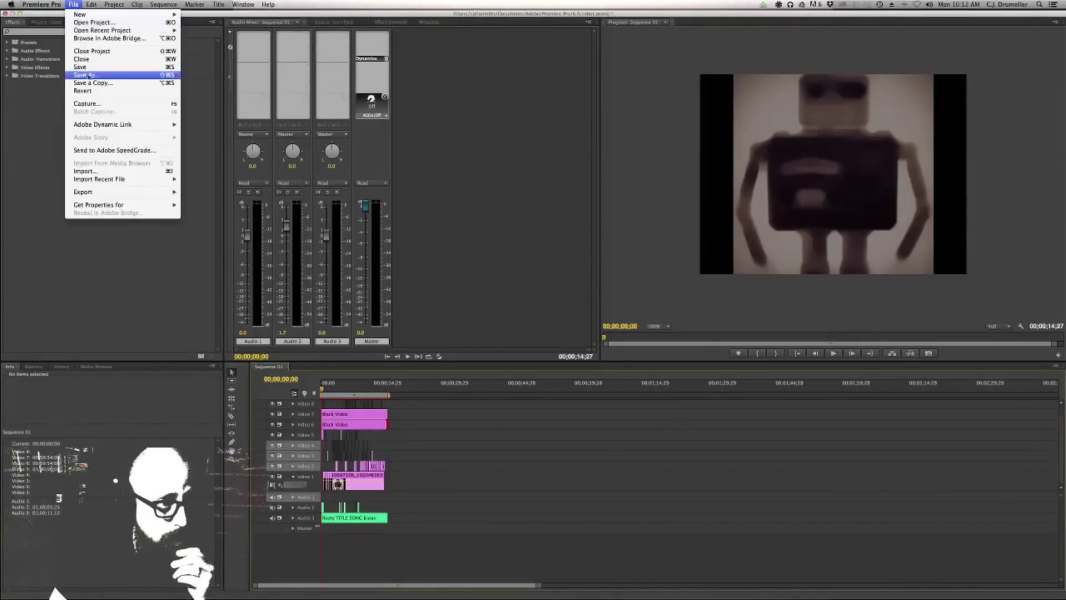
mouse_move(96, 192)
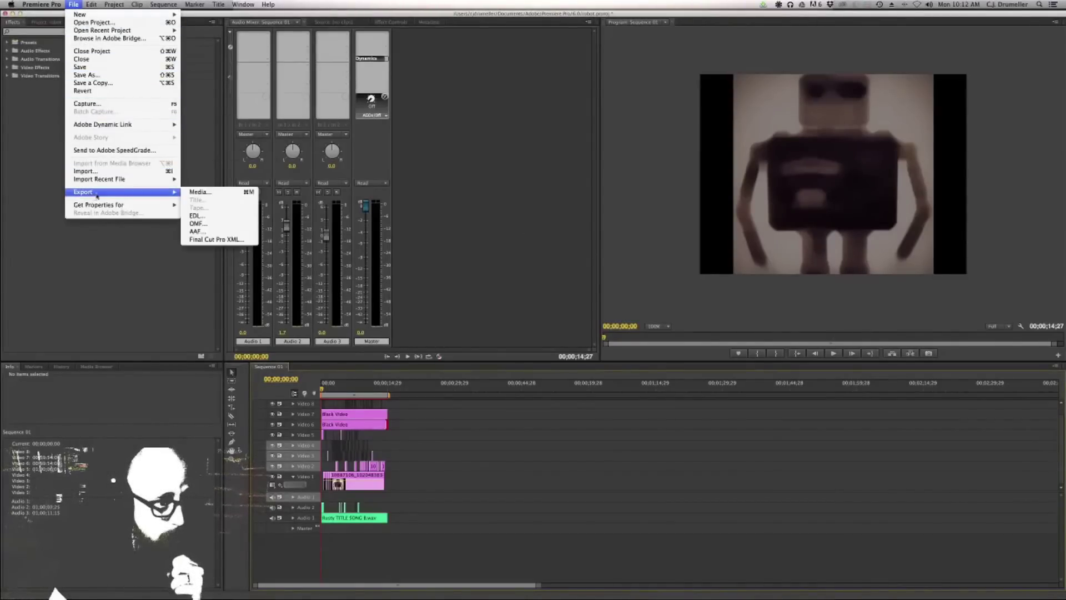
click(204, 239)
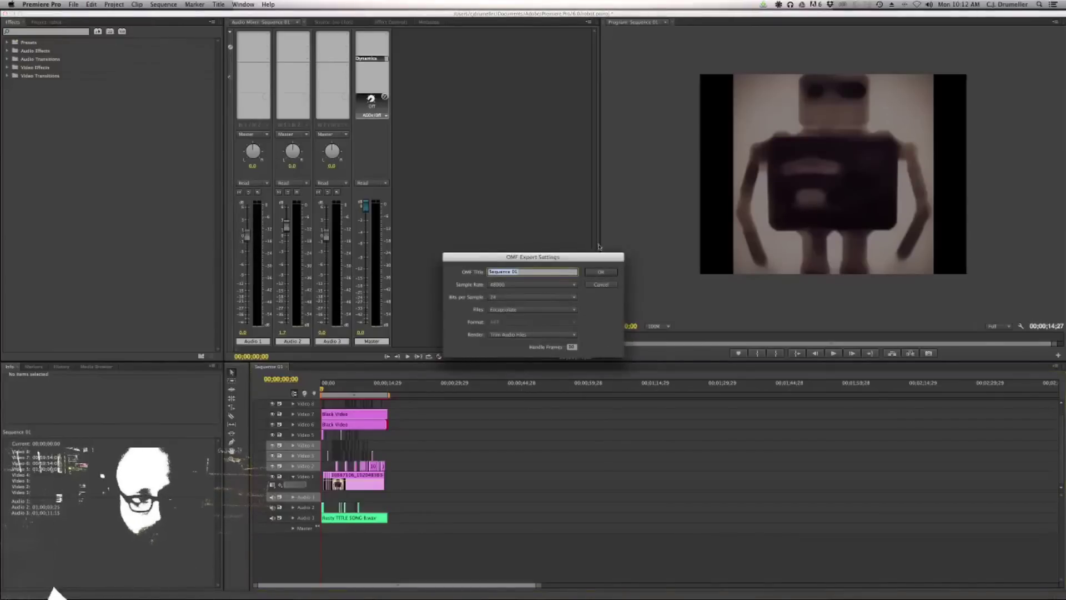
text(OMF Tut separate audio)
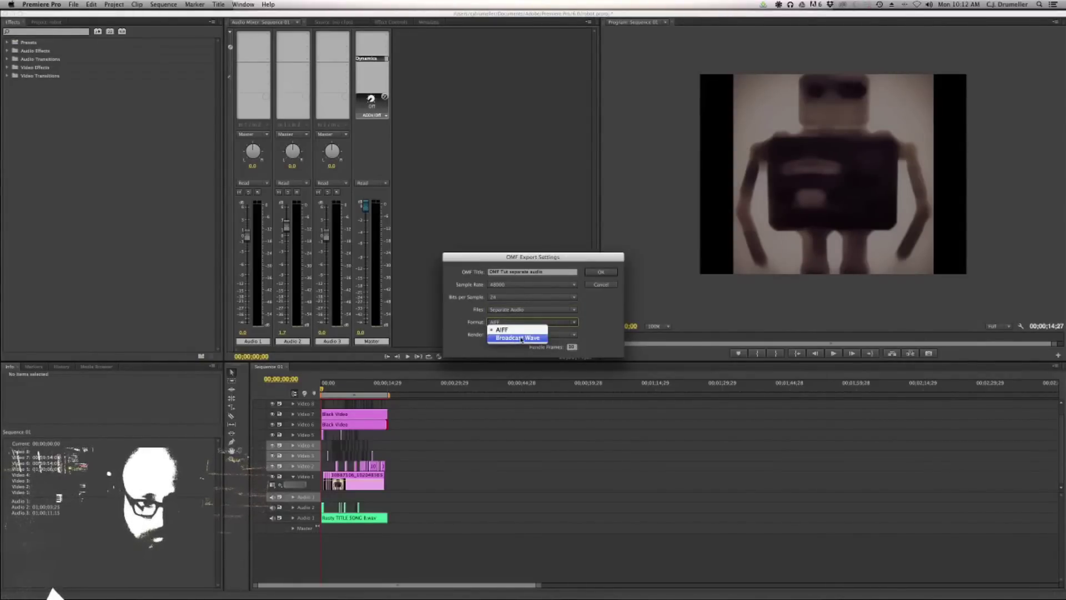
Choose Broadcast Wave as the OMF audio format and save the export to the Desktop
click(521, 339)
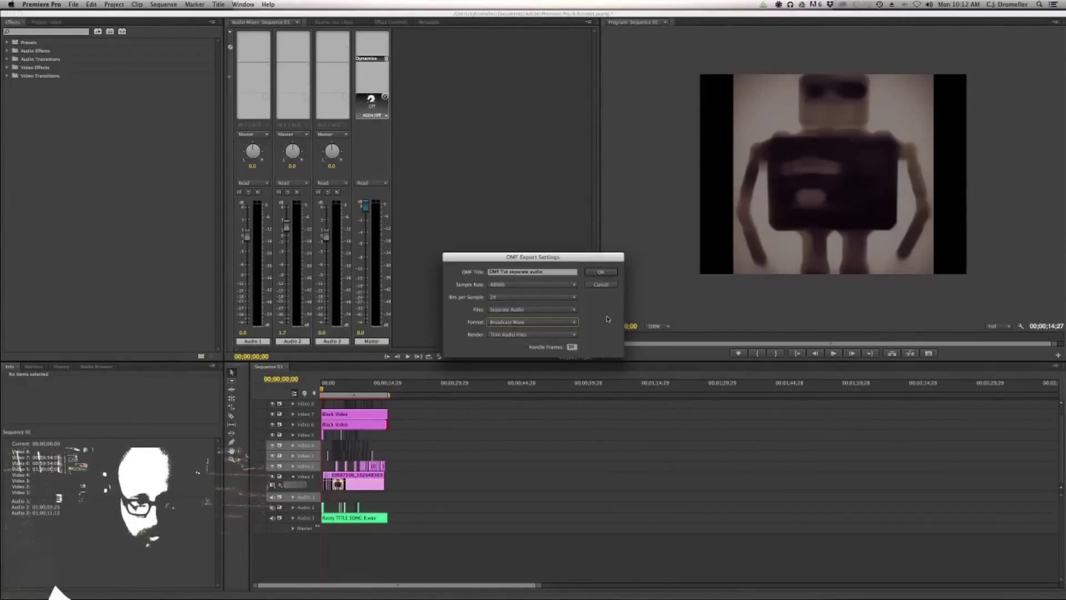
click(601, 272)
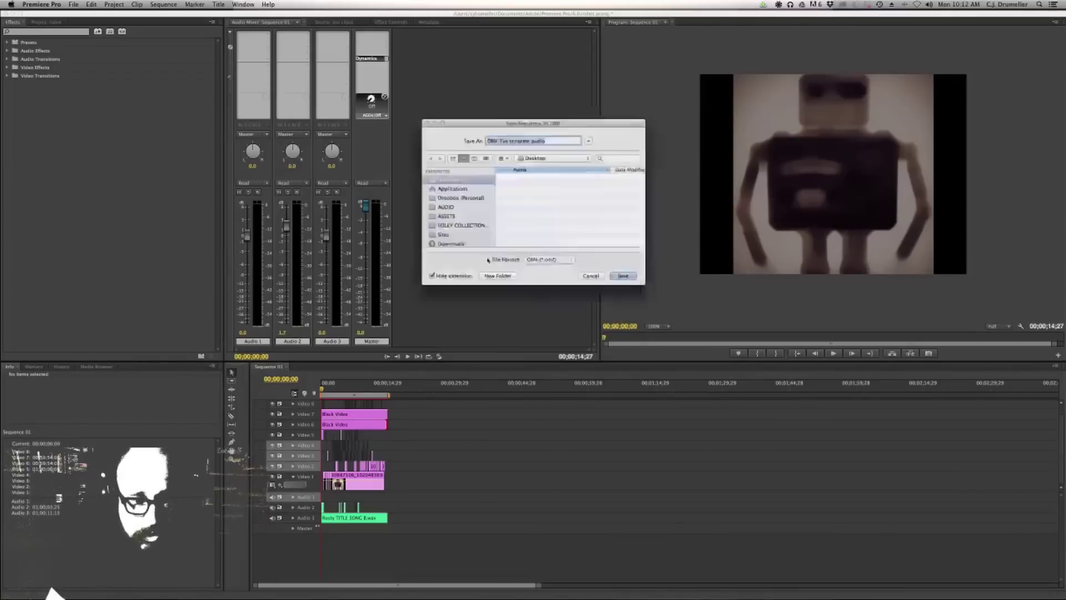
click(631, 283)
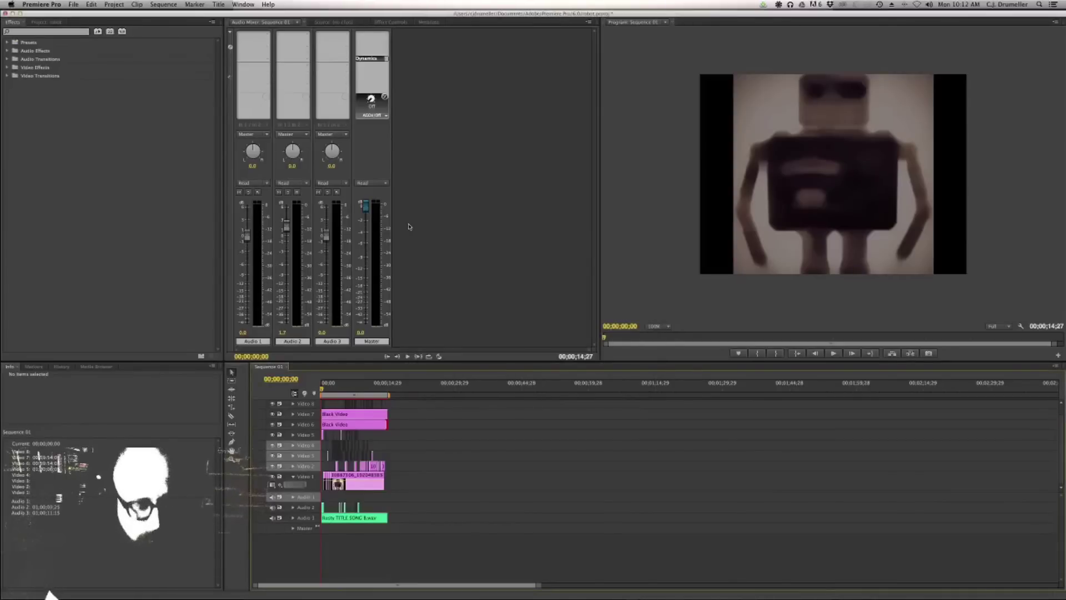
Switch to Finder and show the Desktop files in a new window
key(super+Tab)
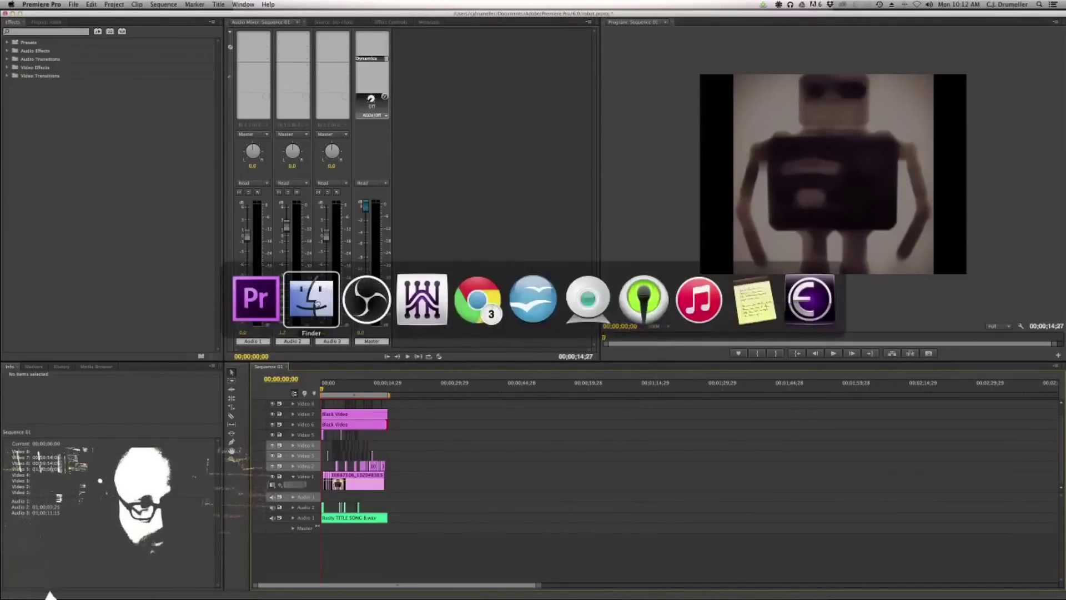
mouse_move(17, 23)
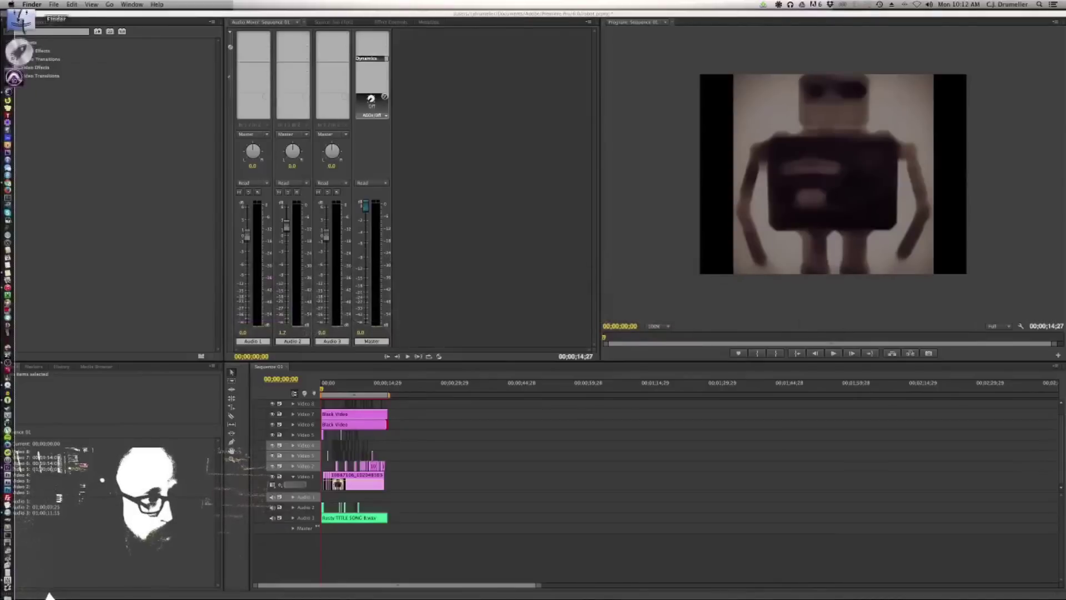
click(17, 22)
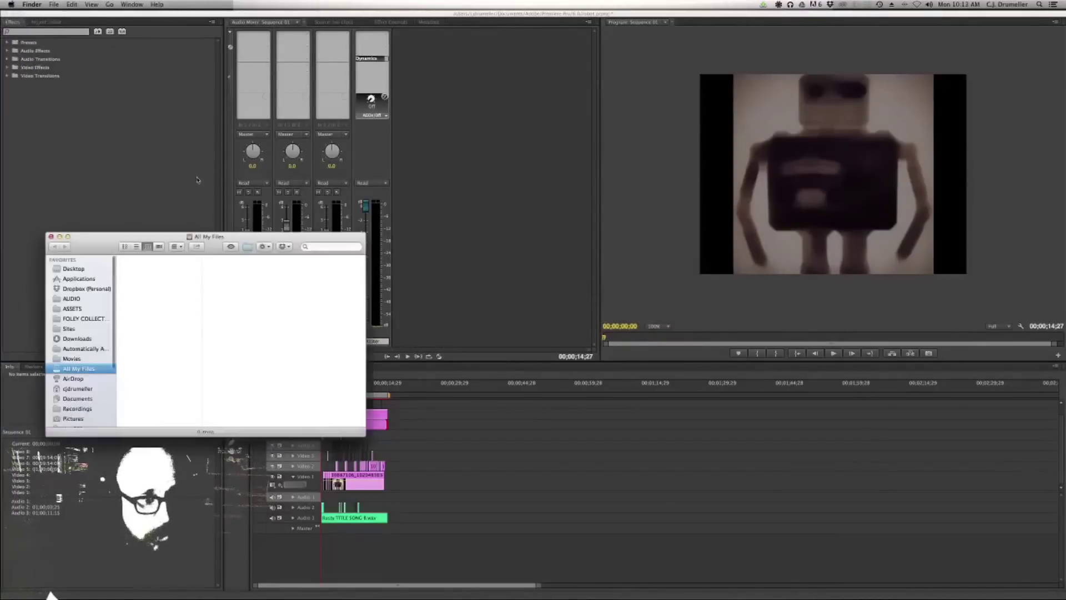
click(89, 270)
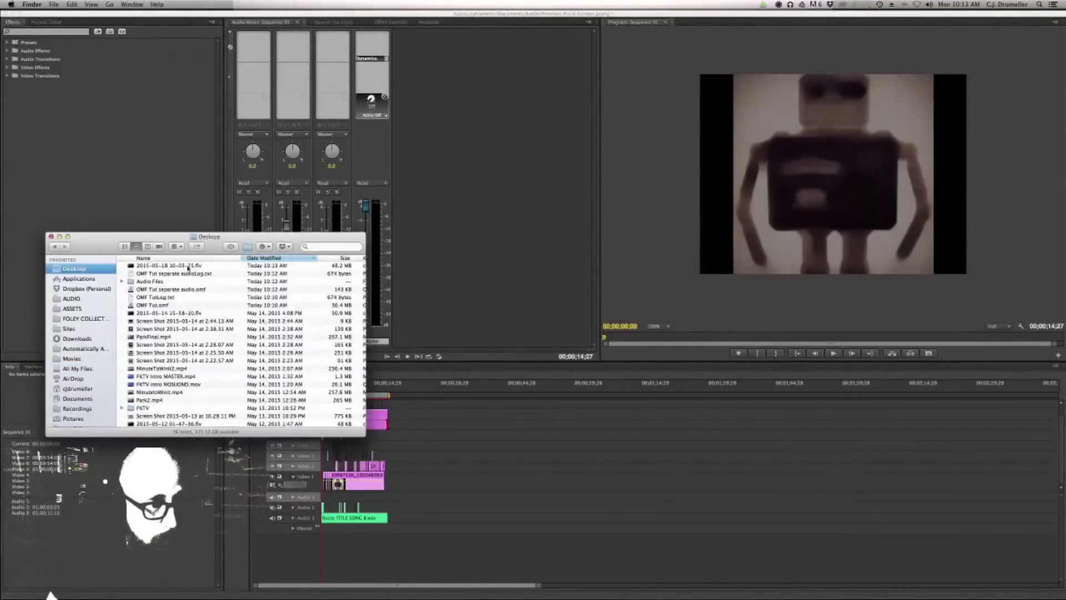
Quick Look the OMF Tut separate audioLog.txt, then expand Audio Files to list its .wav files
click(170, 274)
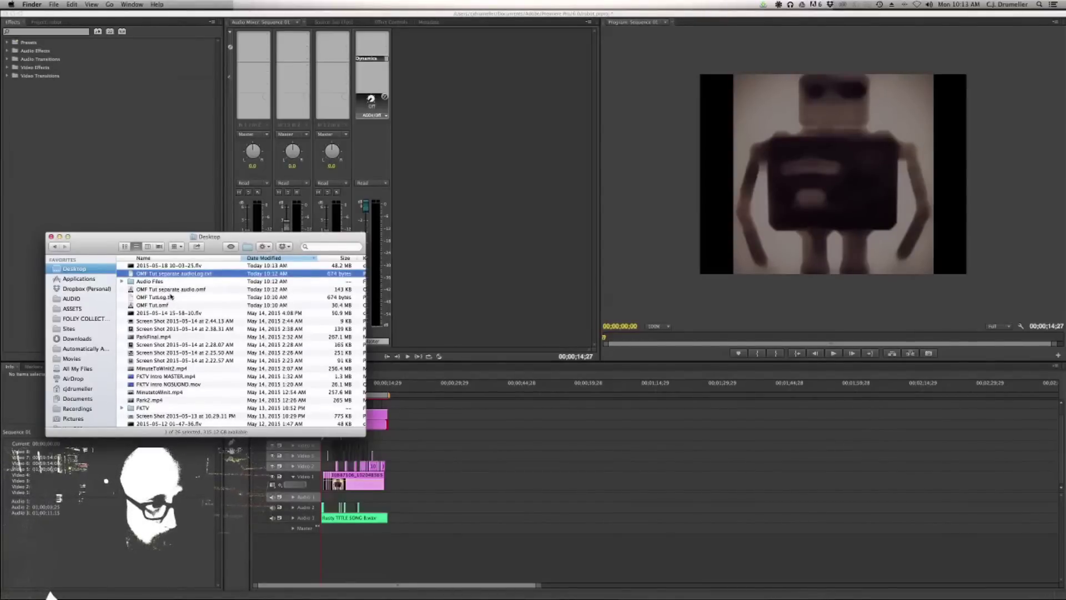
key(space)
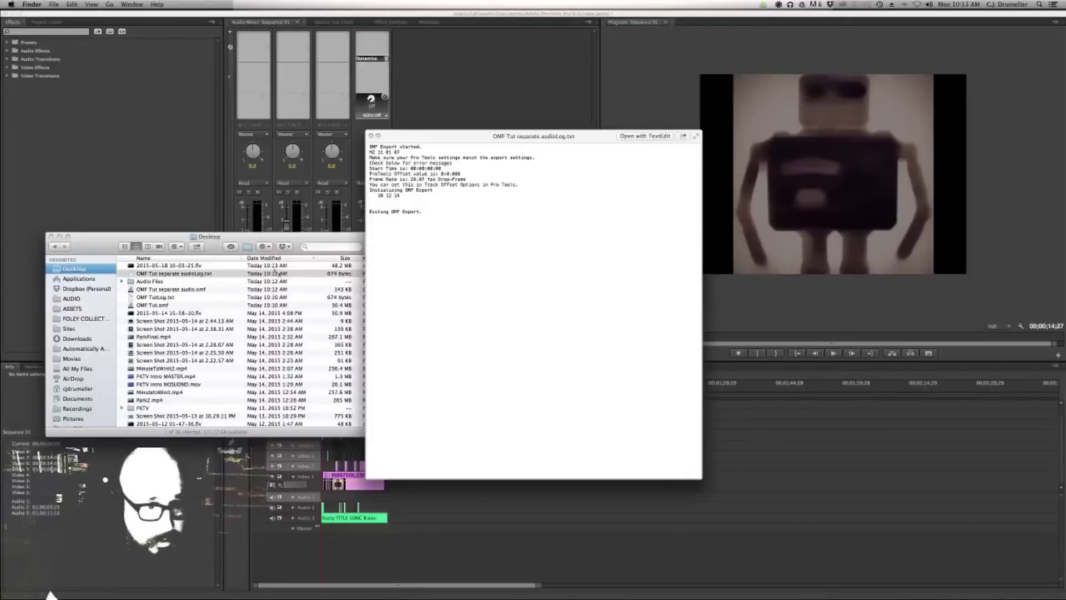
key(space)
click(156, 282)
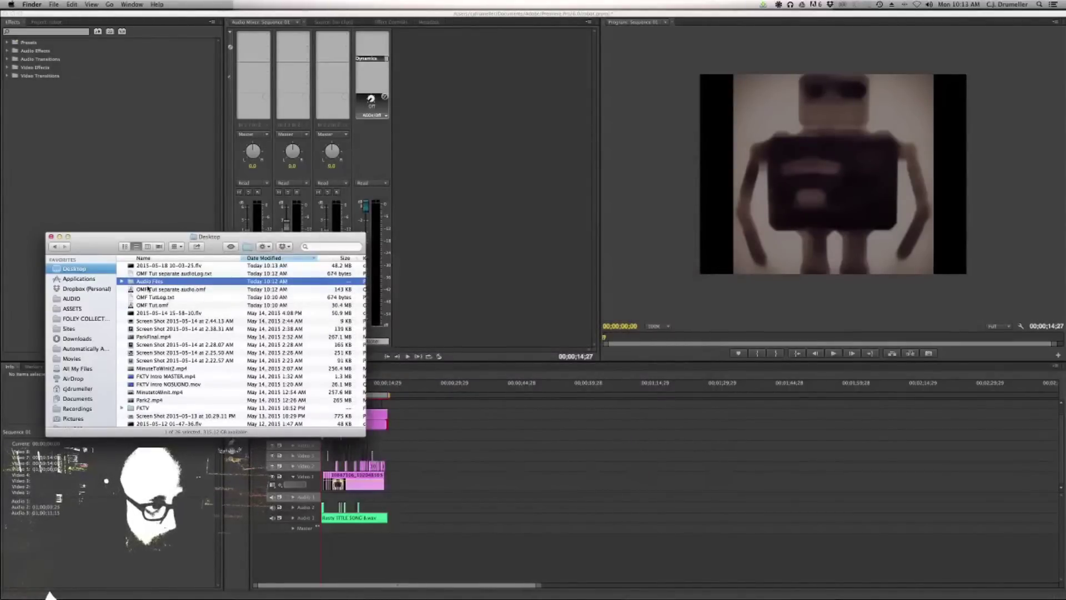
click(123, 281)
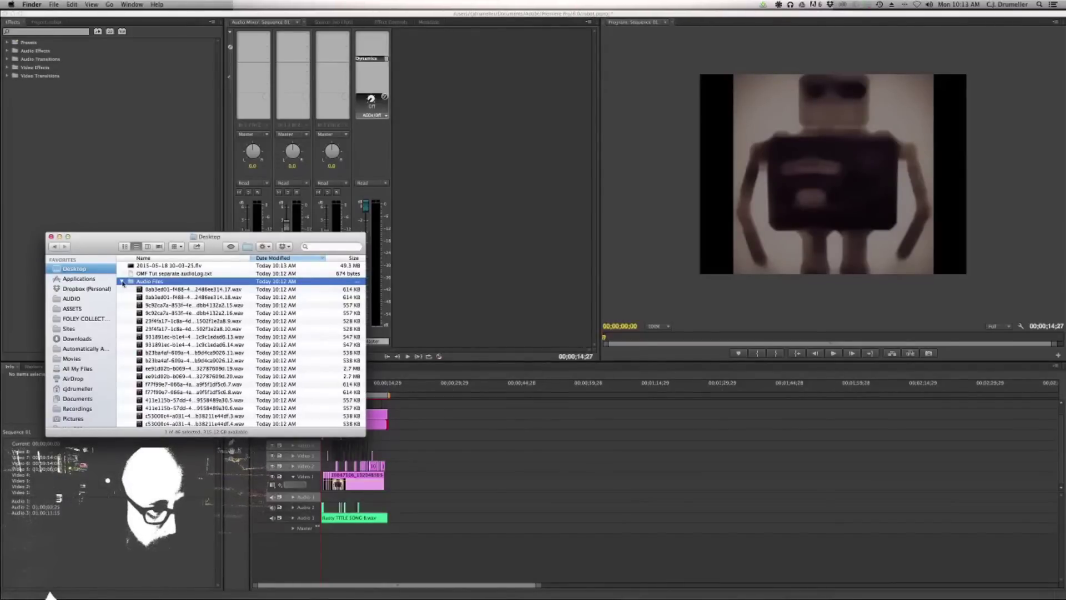
Collapse the Audio Files folder and give it a yellow label
click(122, 281)
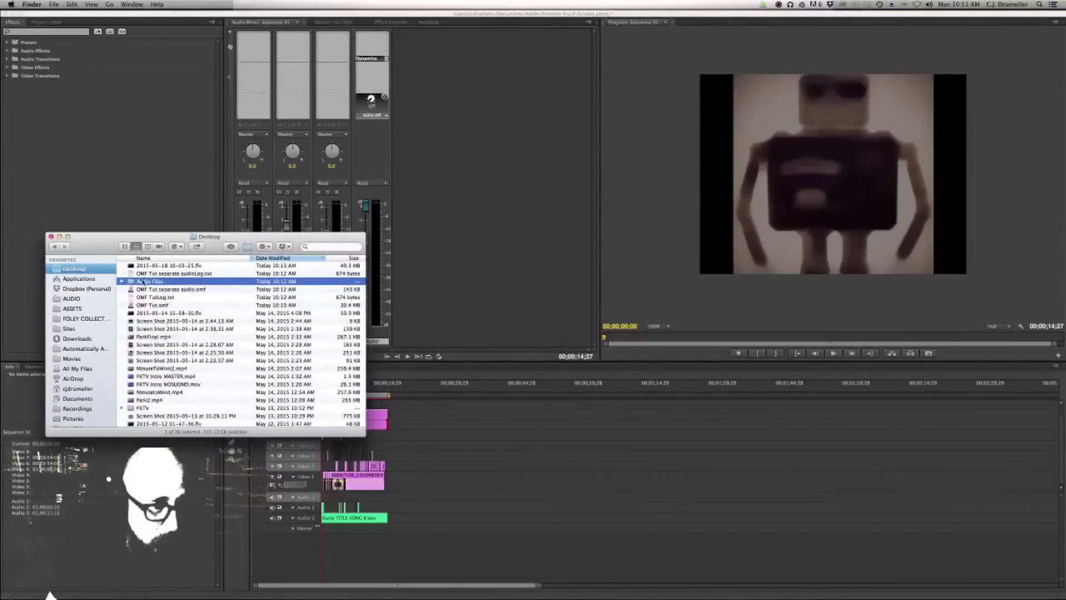
right_click(159, 284)
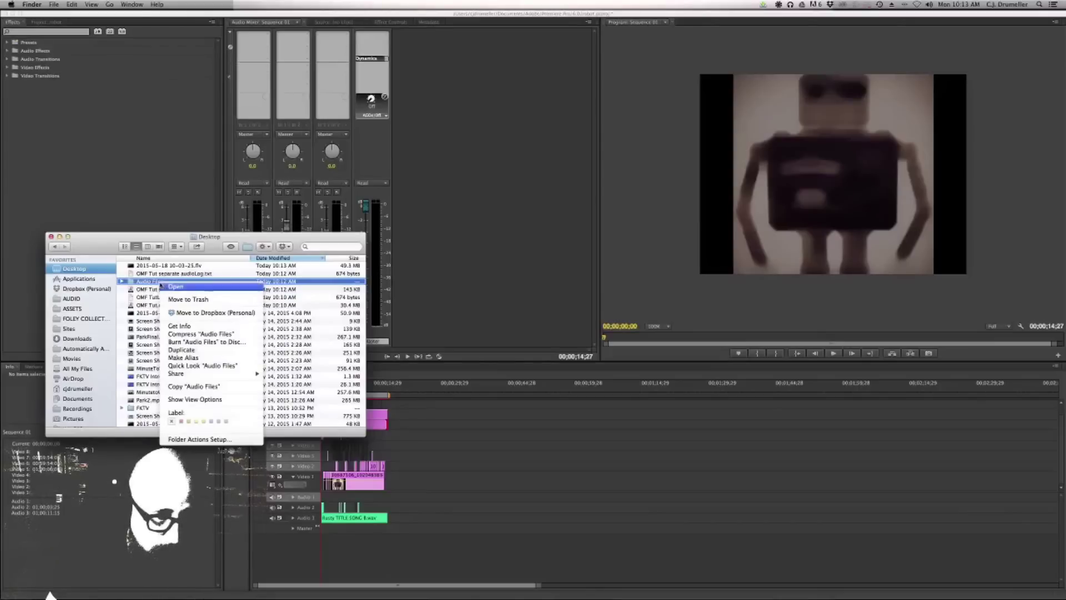
click(201, 421)
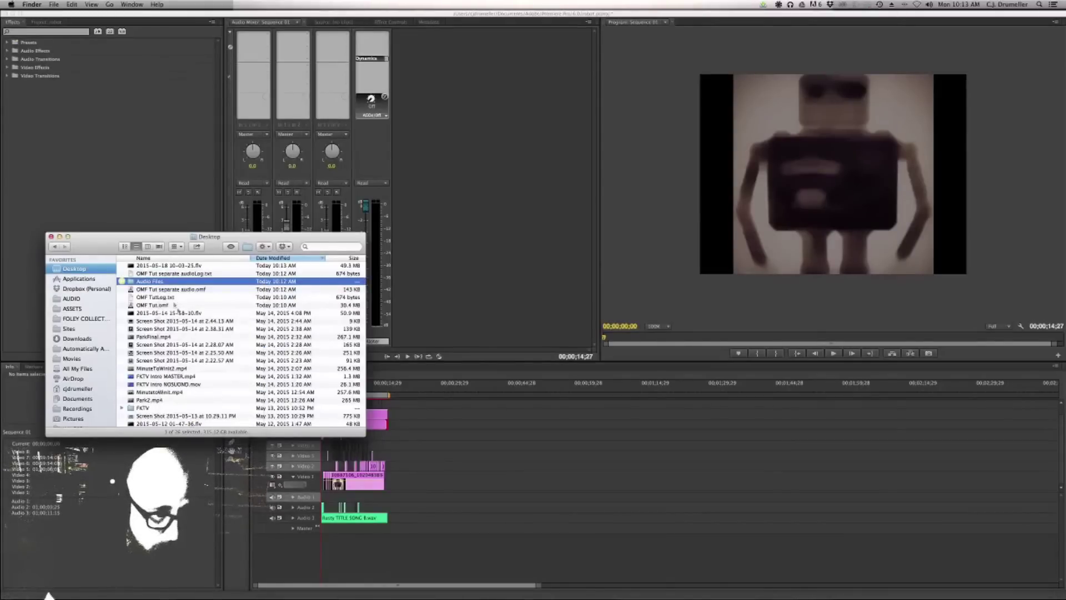
Quick Look OMF Tut separate audio.omf, OMF Tut.omf and the Audio Files folder to compare sizes
click(163, 292)
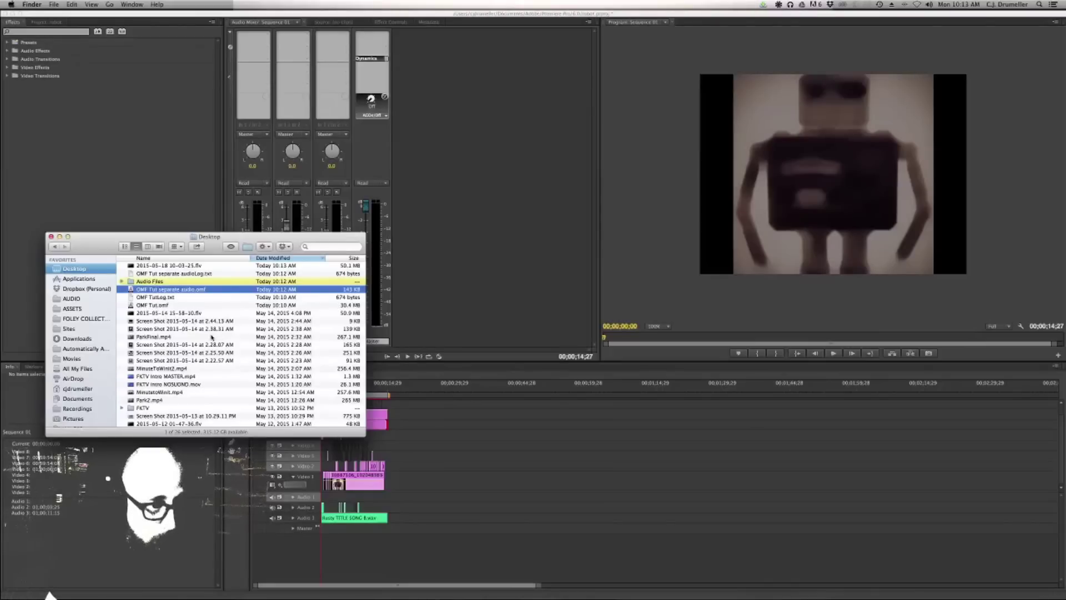
key(space)
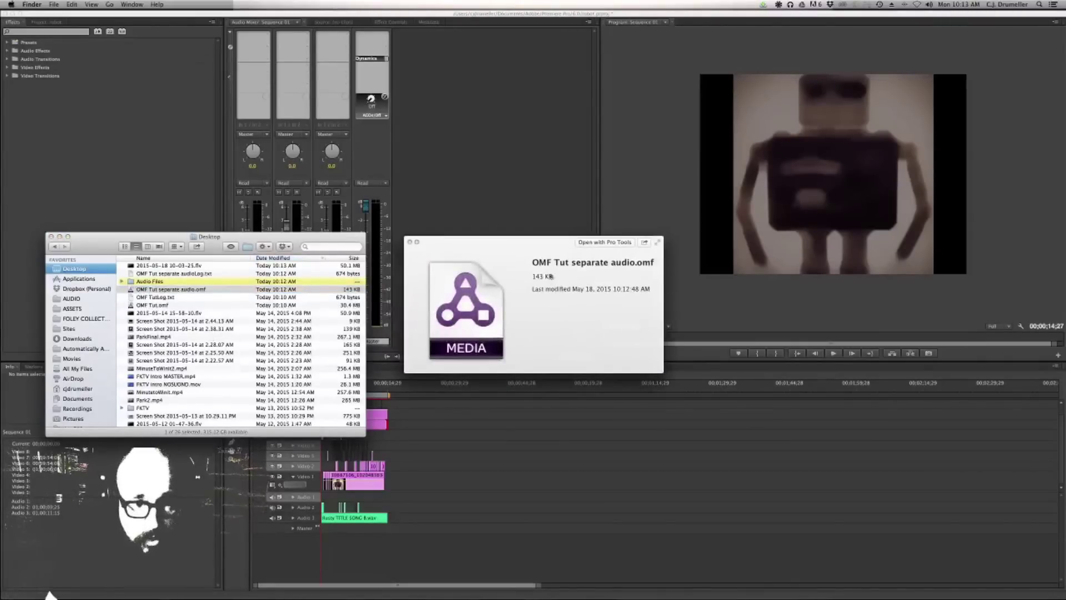
click(139, 290)
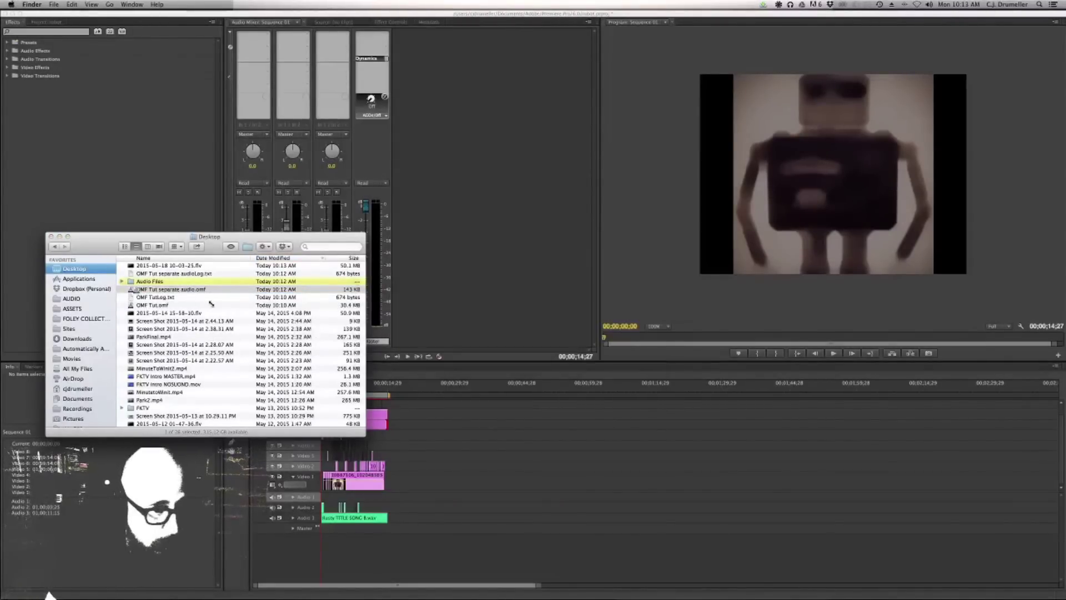
click(157, 306)
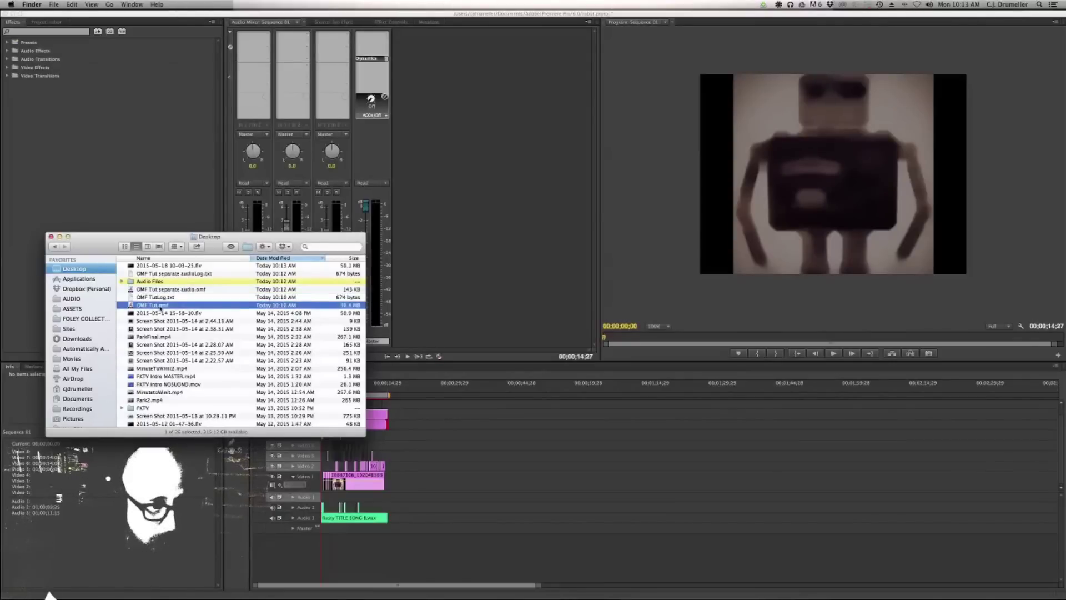
key(space)
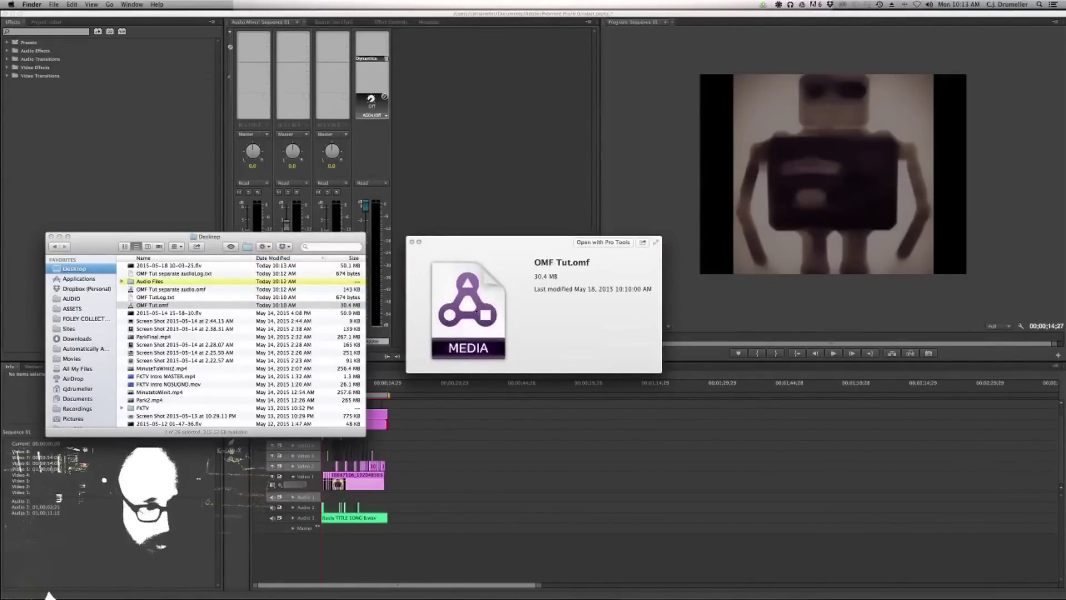
key(space)
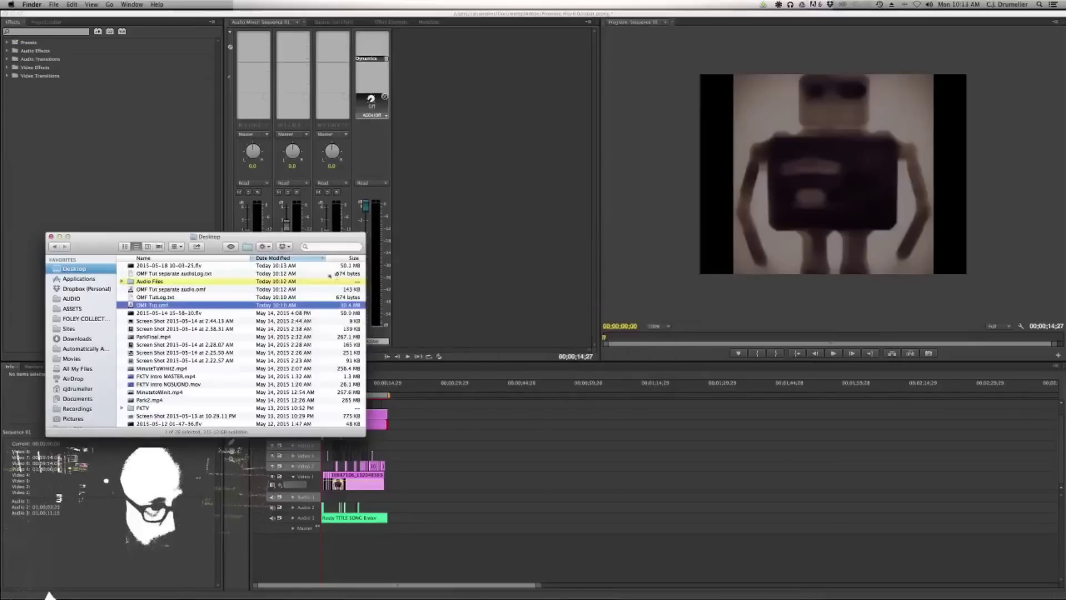
click(198, 290)
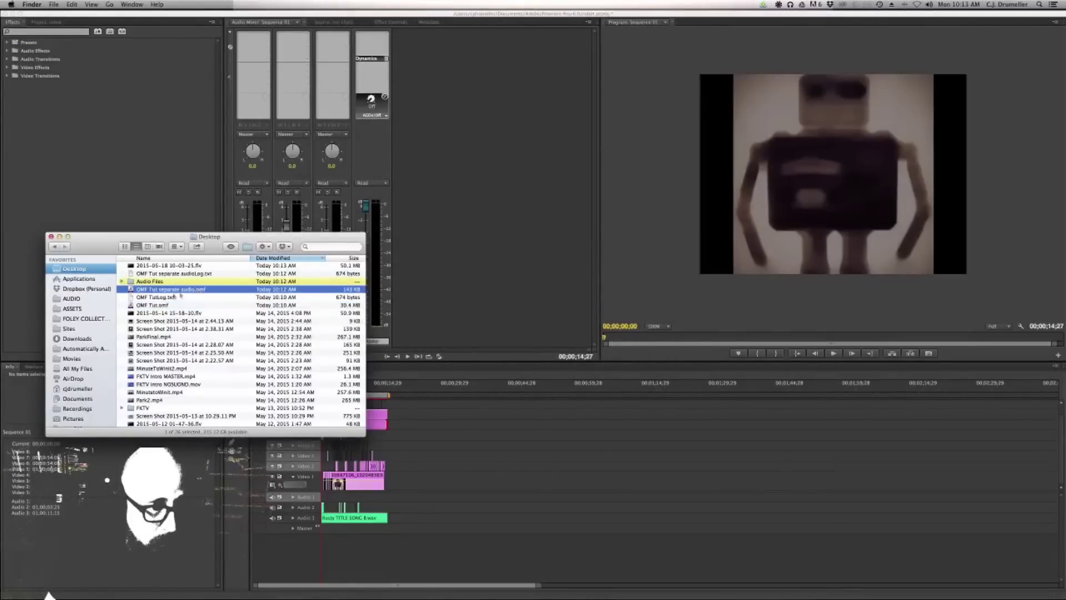
key(space)
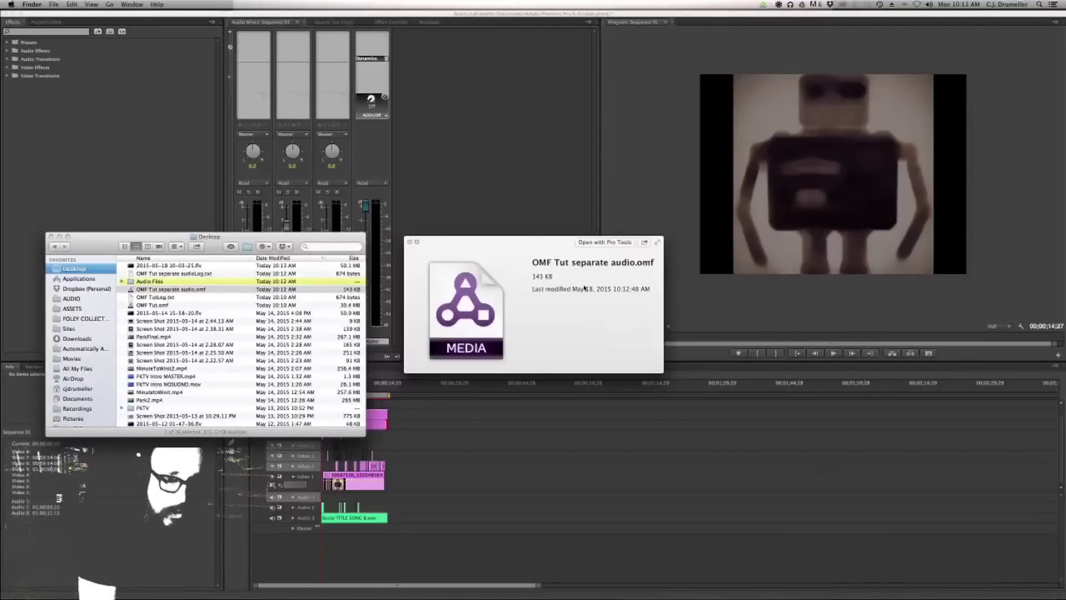
key(Up)
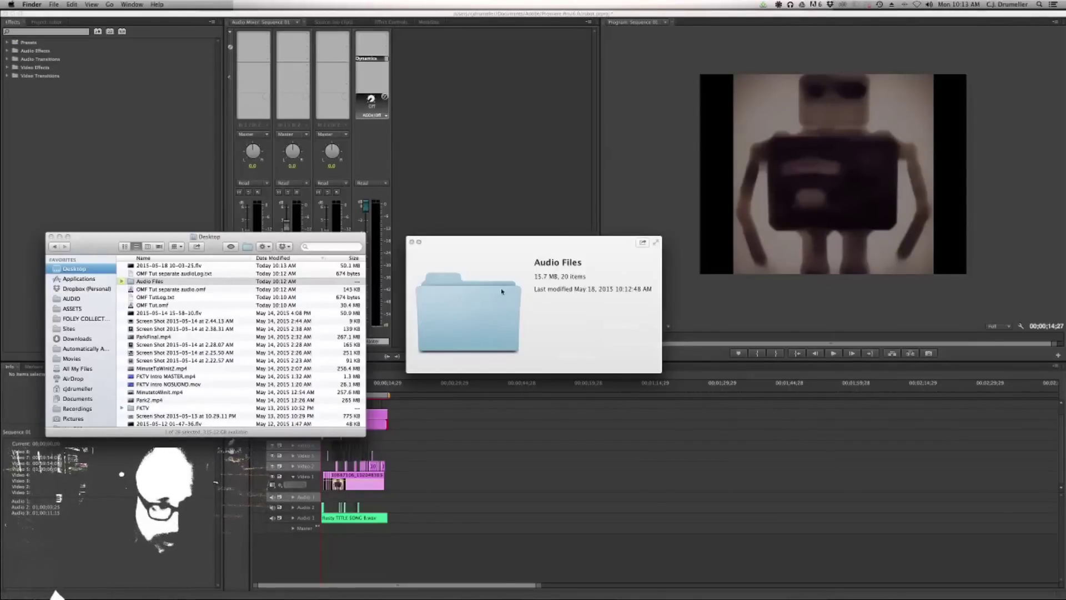
key(space)
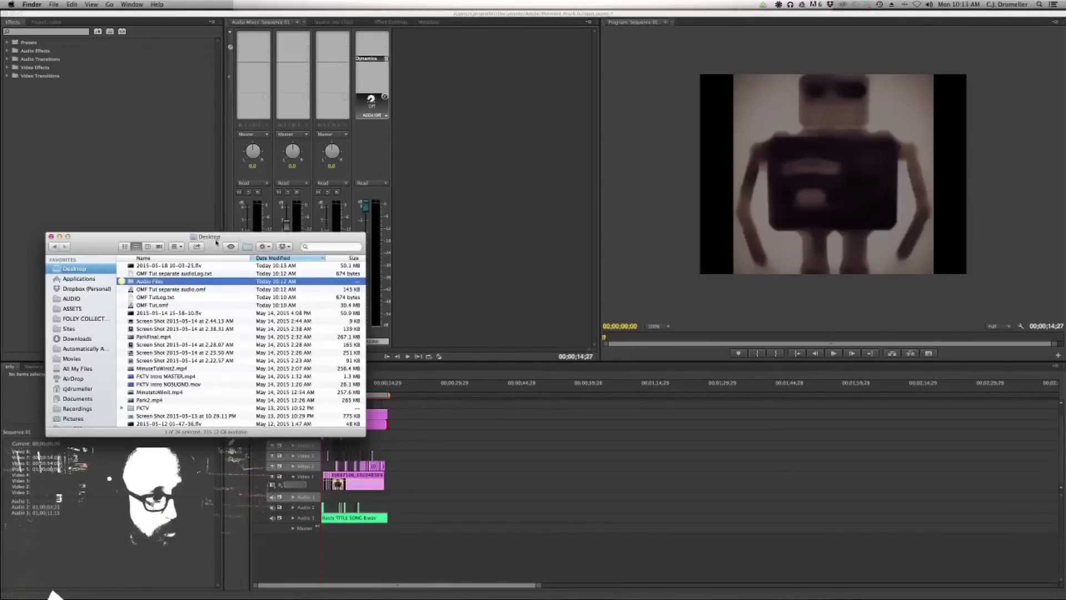
Add OMF Tut separate audio.omf to the Audio Files selection, then return to Premiere Pro
shift+click(185, 289)
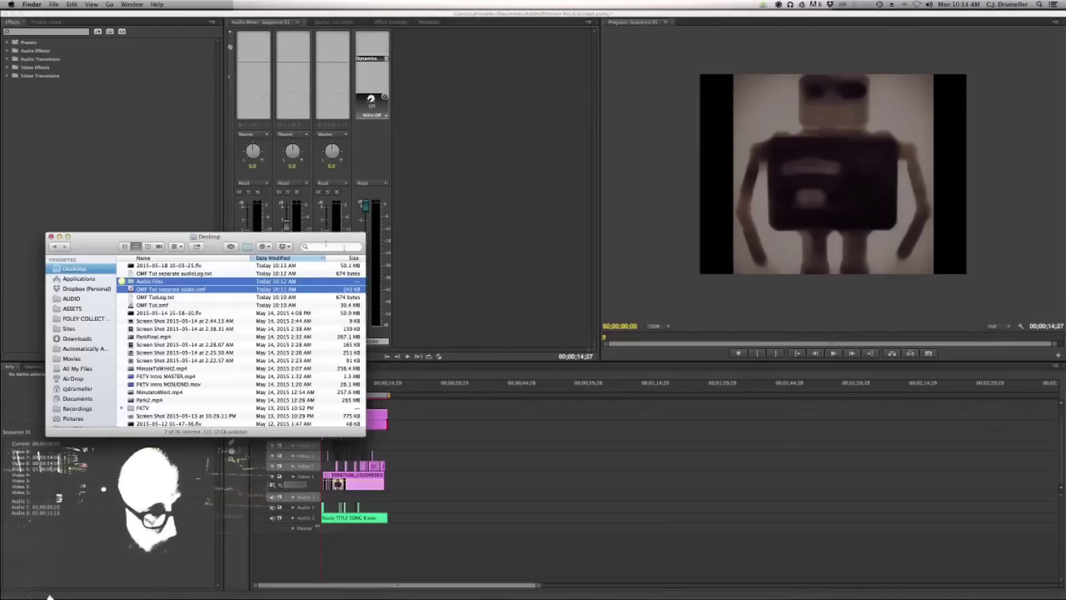
click(466, 254)
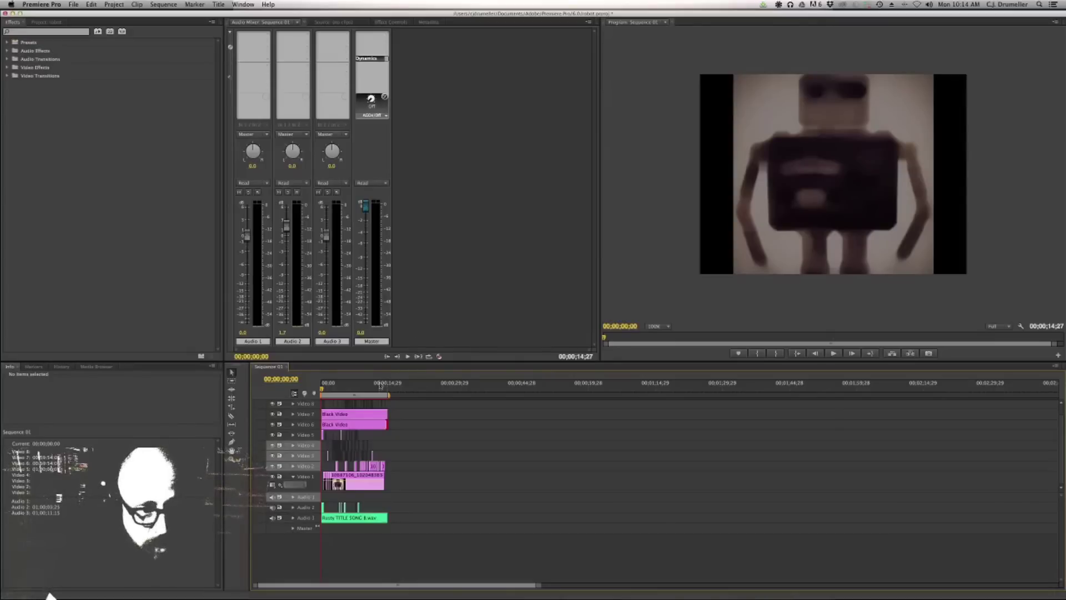
click(353, 390)
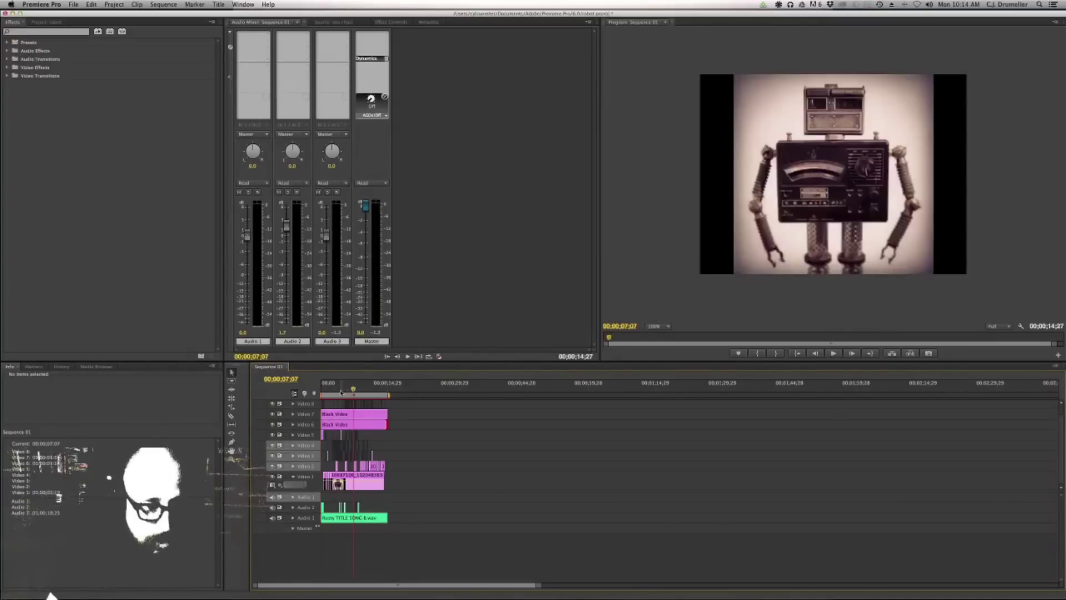
drag(353, 391, 310, 393)
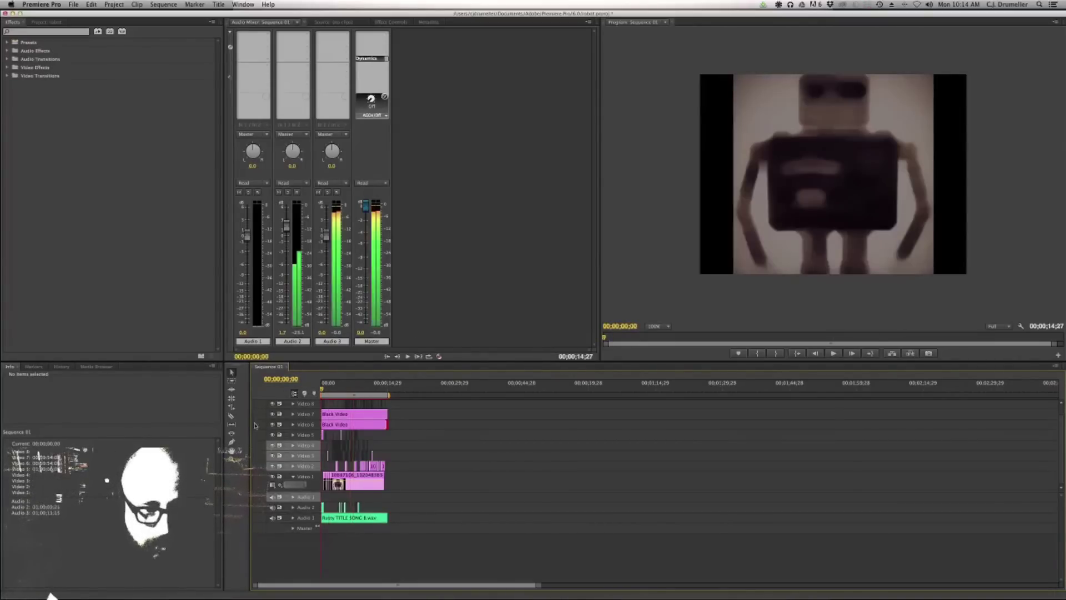